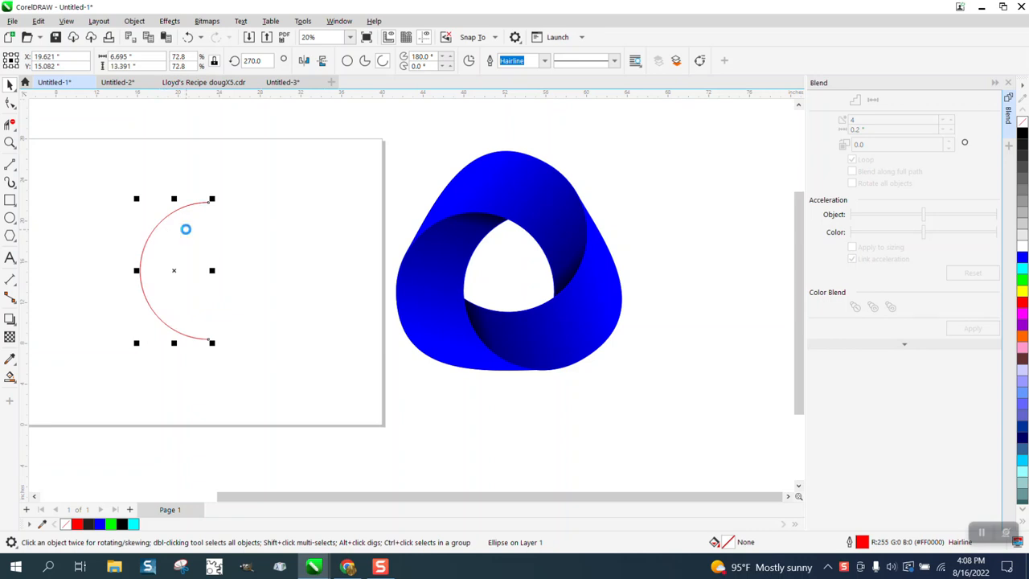
# Step: Place a copy of the red half-circle arc to its right and blend the two arcs with 4 steps
pyautogui.moveTo(180, 267); pyautogui.dragTo(245, 273)
pyautogui.rightClick(246, 274)
pyautogui.moveTo(88, 142); pyautogui.dragTo(374, 377)
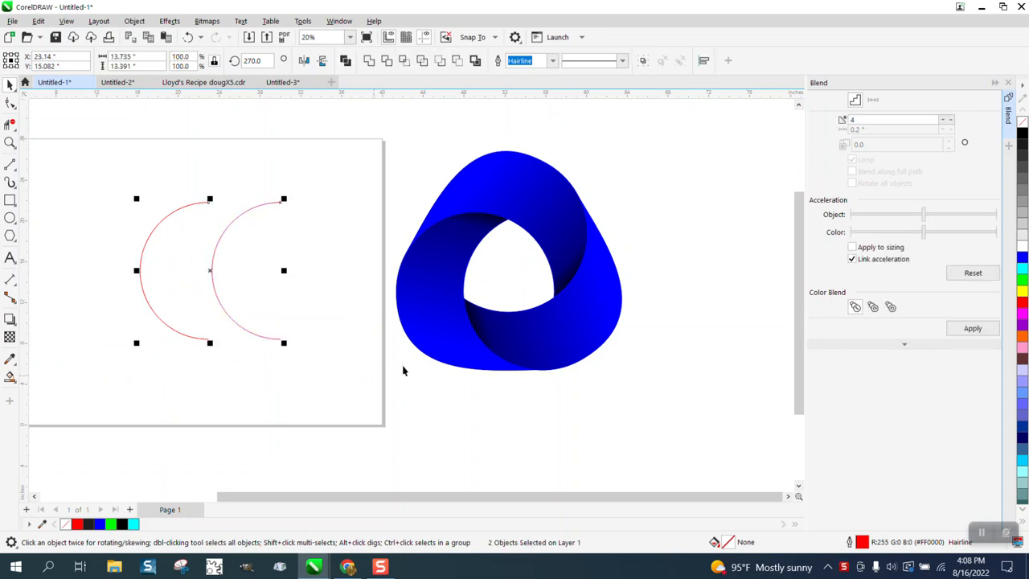
pyautogui.click(967, 331)
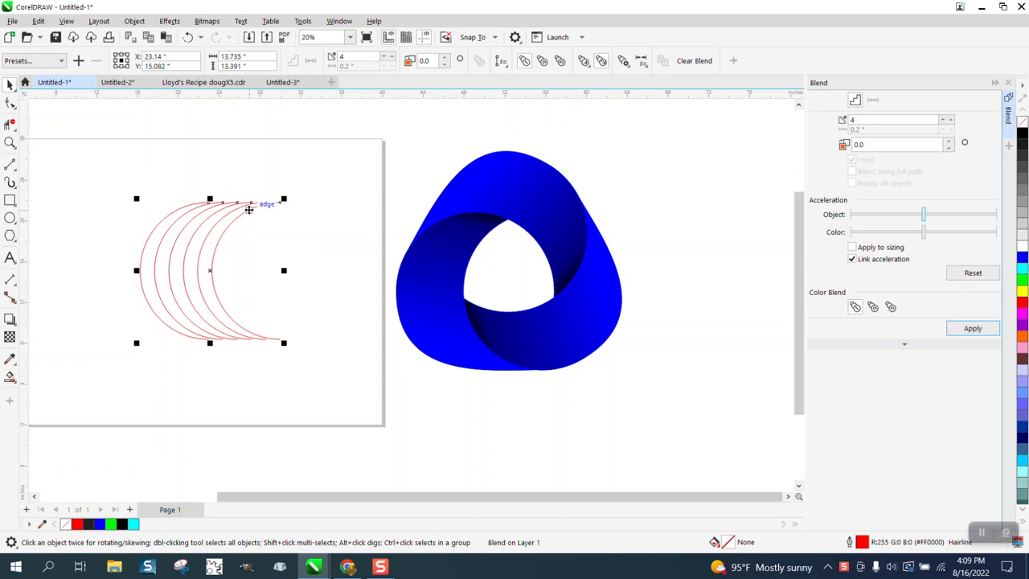
# Step: Try to turn the leftmost arc of the blend into a full ellipse, and undo the change
pyautogui.click(195, 181)
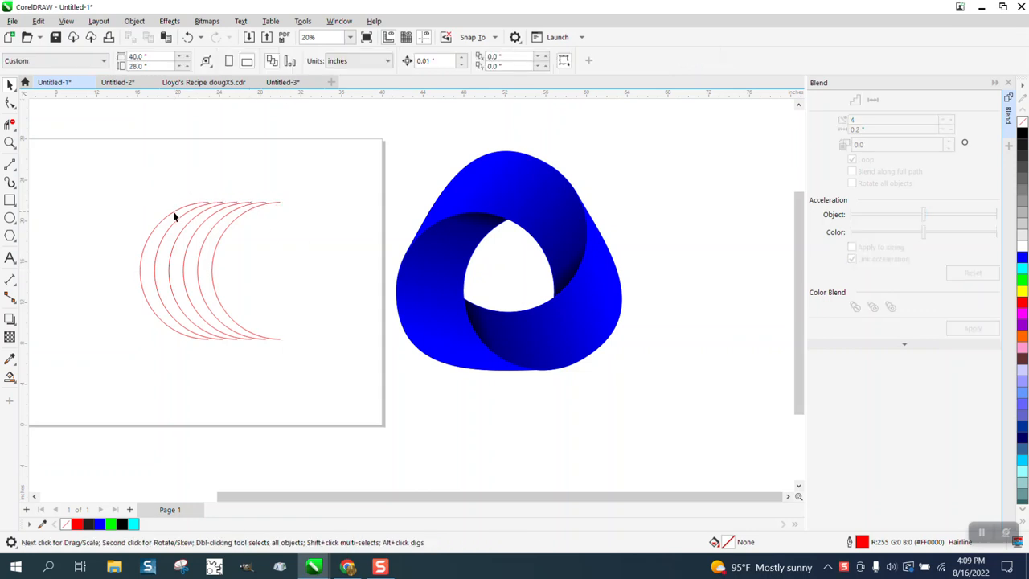
pyautogui.click(173, 212)
pyautogui.click(347, 61)
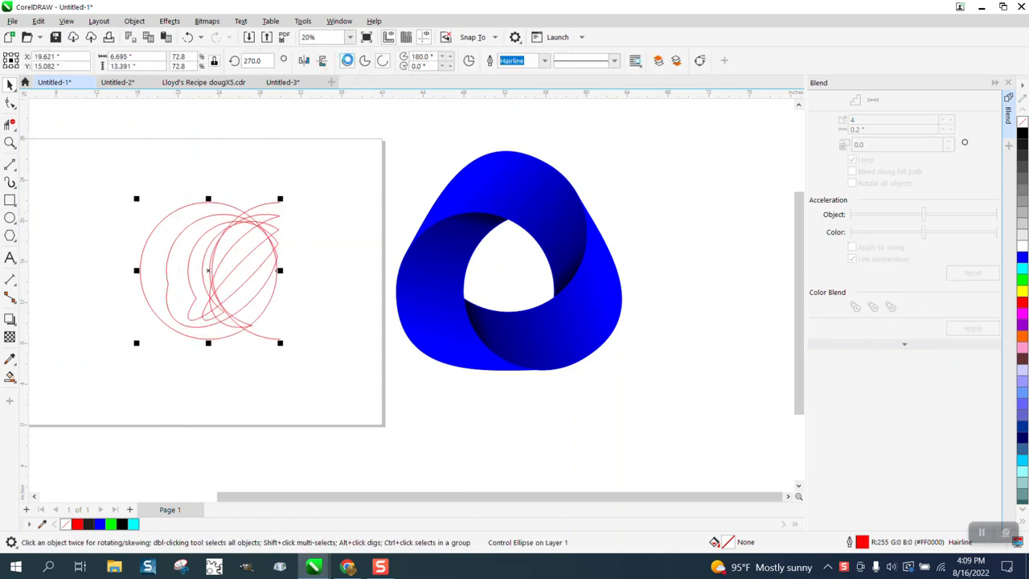
pyautogui.click(187, 37)
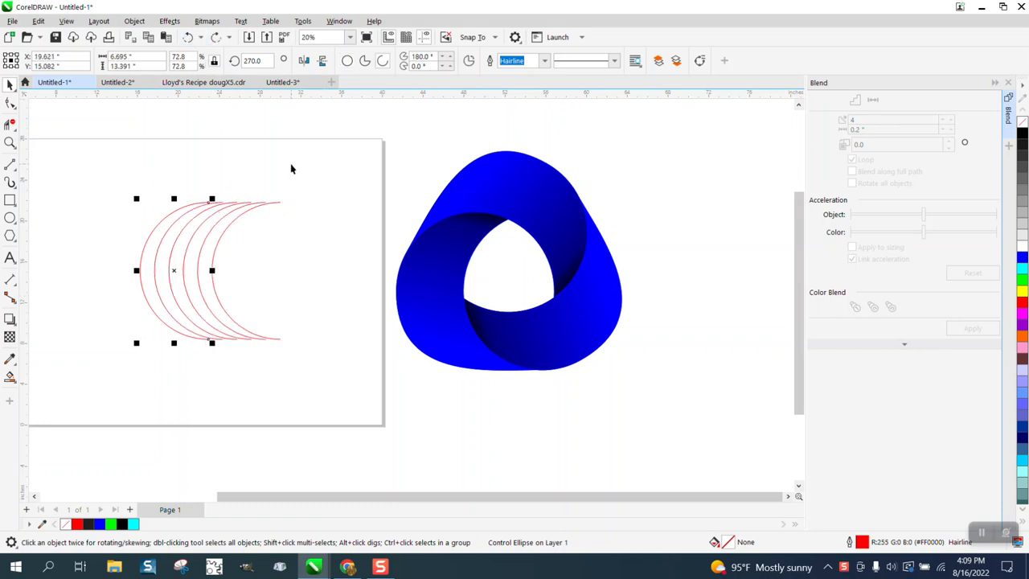
# Step: Break the arc blend apart and turn the leftmost arc into a full circle
pyautogui.click(134, 21)
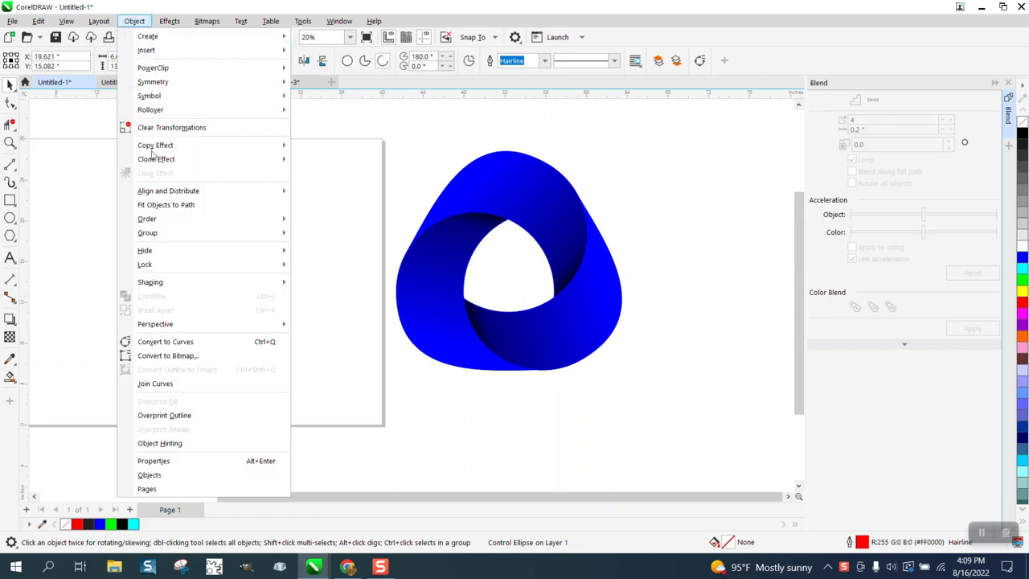
pyautogui.moveTo(179, 324)
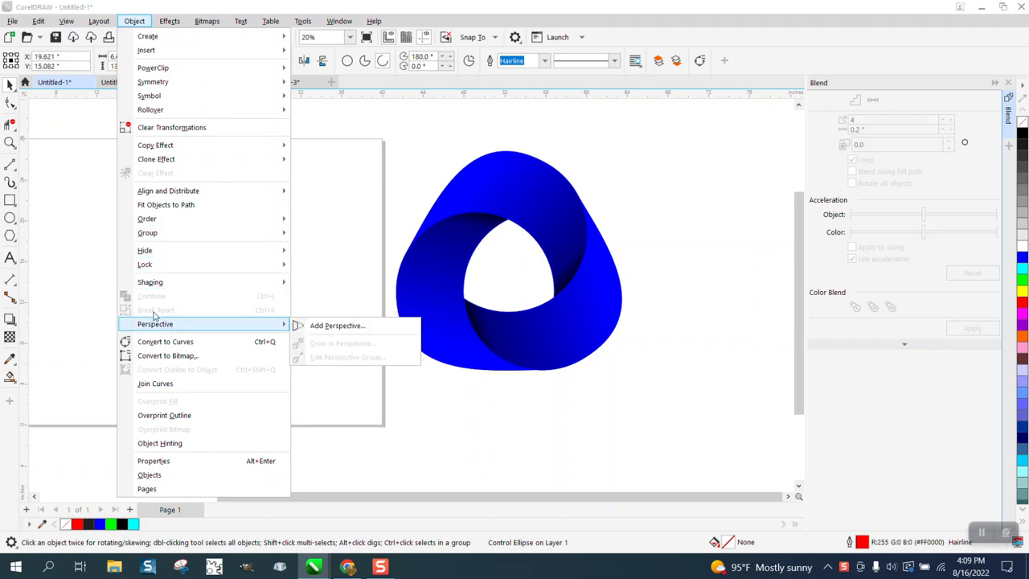
pyautogui.click(299, 271)
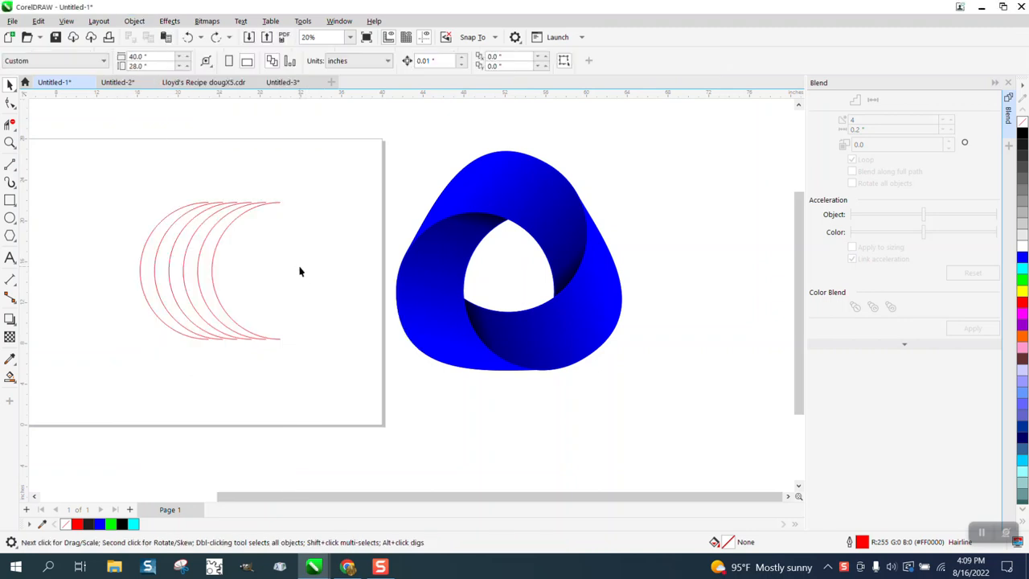
pyautogui.moveTo(110, 164); pyautogui.dragTo(345, 367)
pyautogui.click(134, 21)
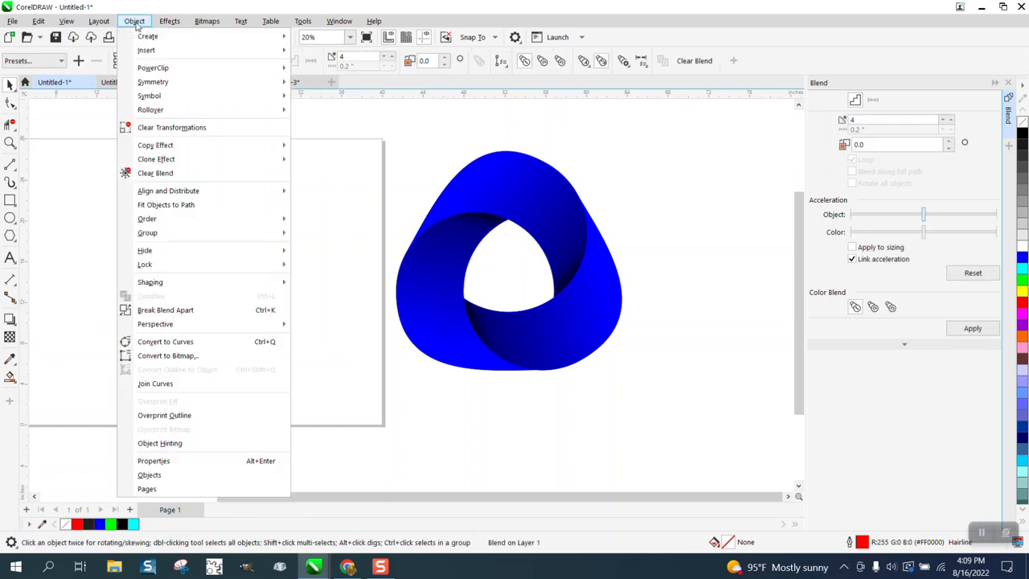
pyautogui.click(165, 310)
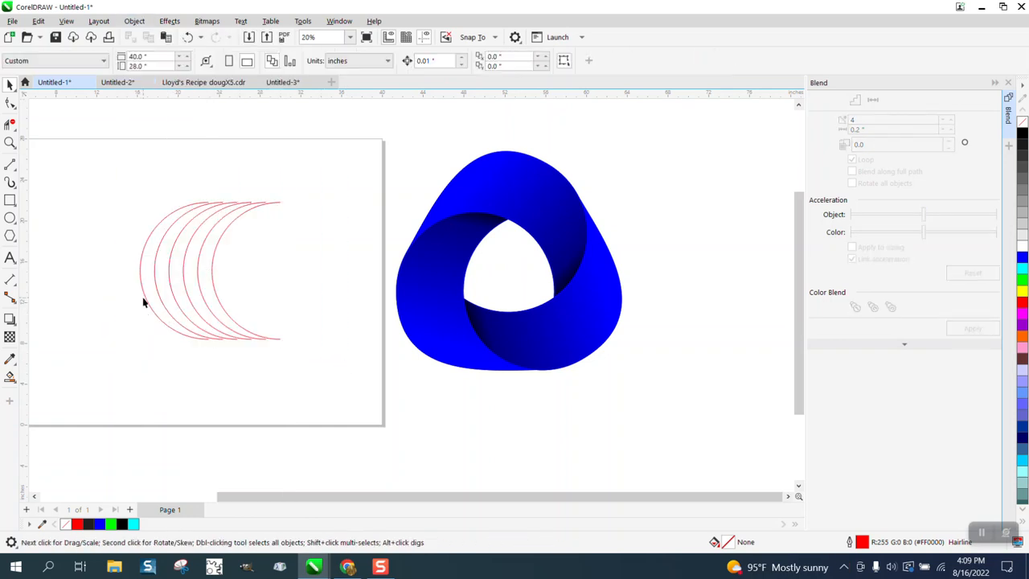
pyautogui.click(142, 275)
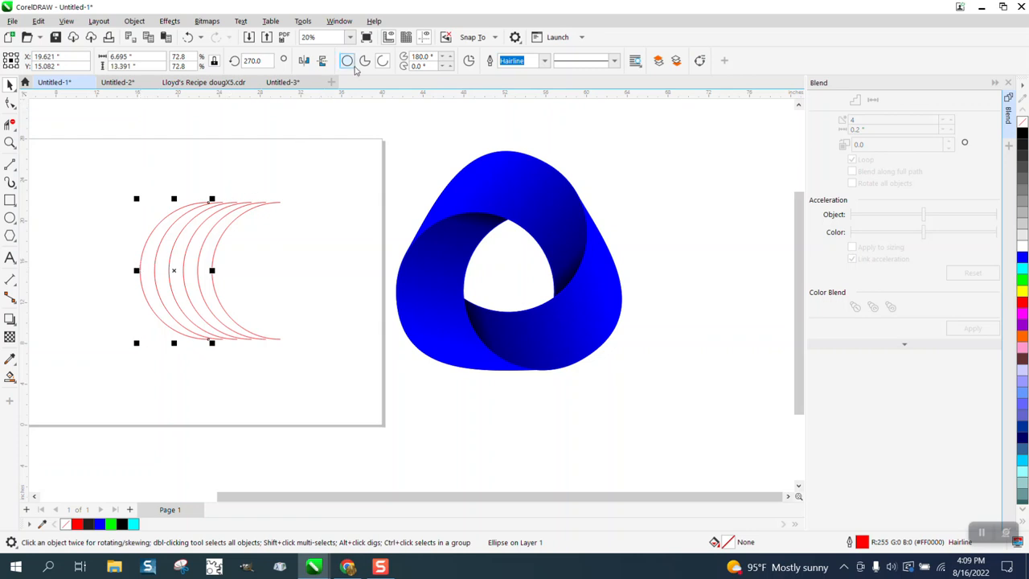
pyautogui.click(346, 61)
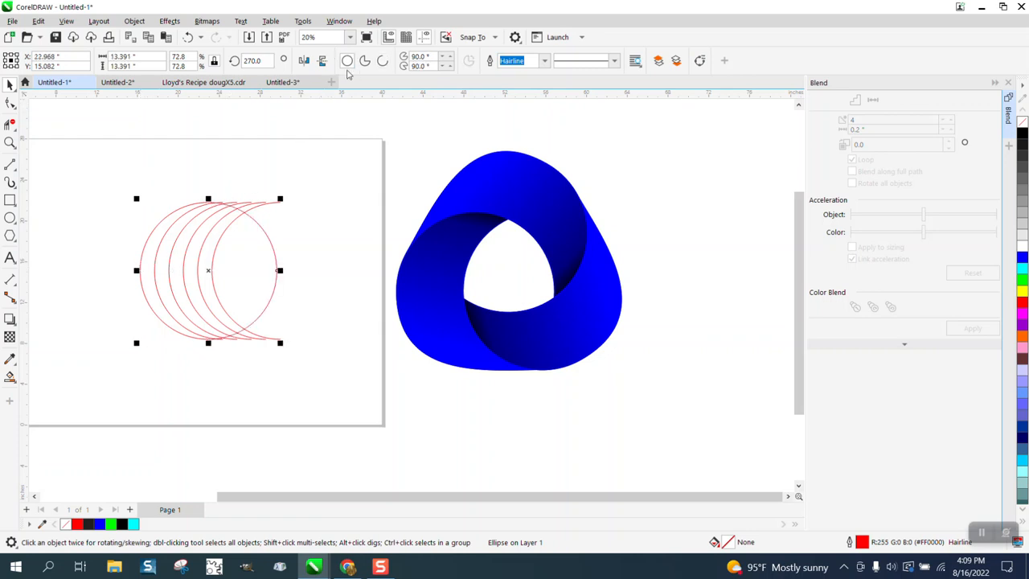
# Step: Remove the upper arc ends that extend outside the circle with Virtual Segment Delete
pyautogui.click(10, 143)
pyautogui.moveTo(179, 175); pyautogui.dragTo(338, 259)
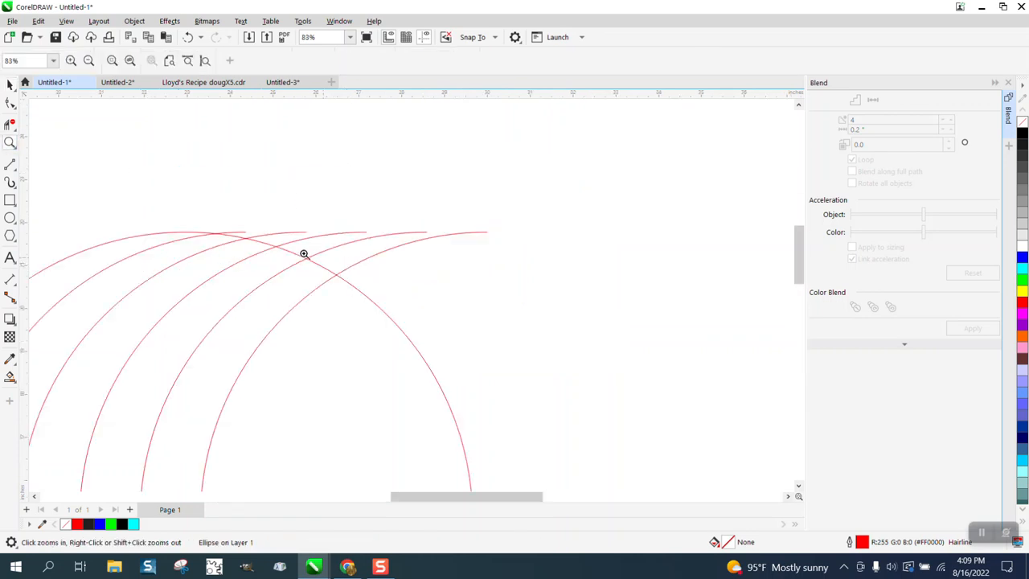
pyautogui.click(10, 125)
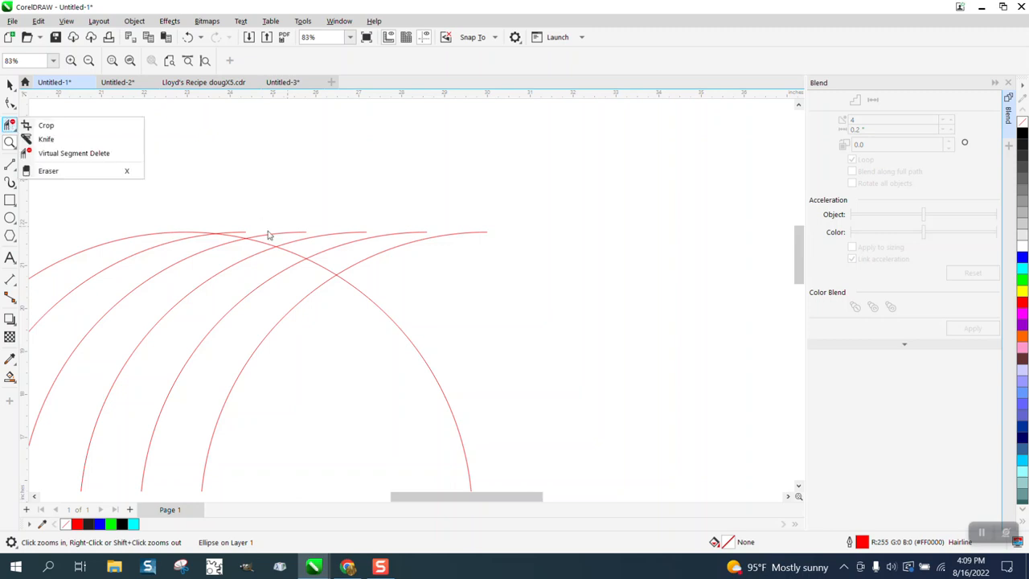
pyautogui.click(64, 154)
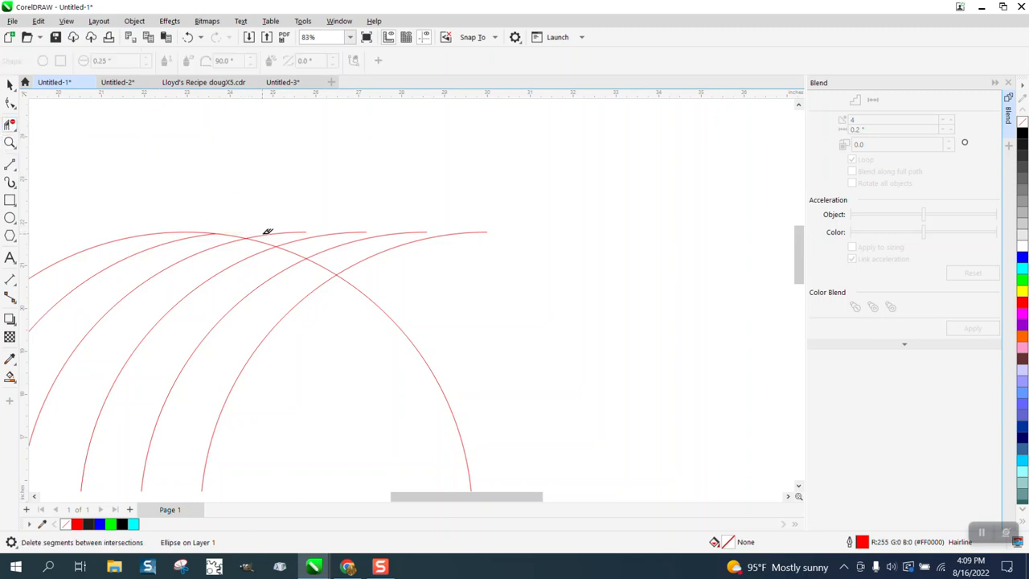
pyautogui.click(290, 231)
pyautogui.click(316, 238)
pyautogui.click(329, 245)
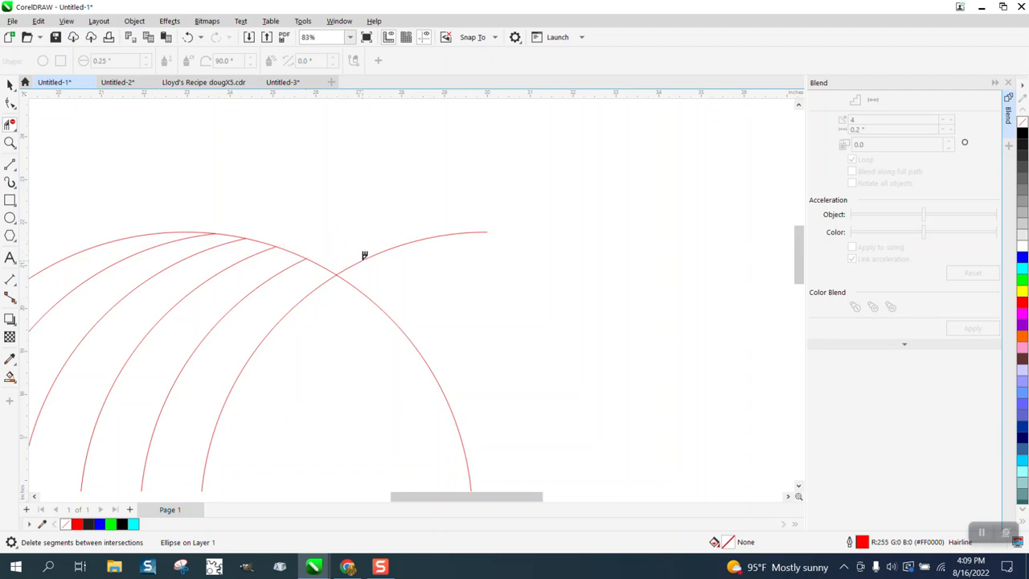
pyautogui.click(364, 255)
# Step: Remove the short lower end of the second arc from the left, where it extends past the circle, with Virtual Segment Delete
pyautogui.scroll(-5, 362, 266)
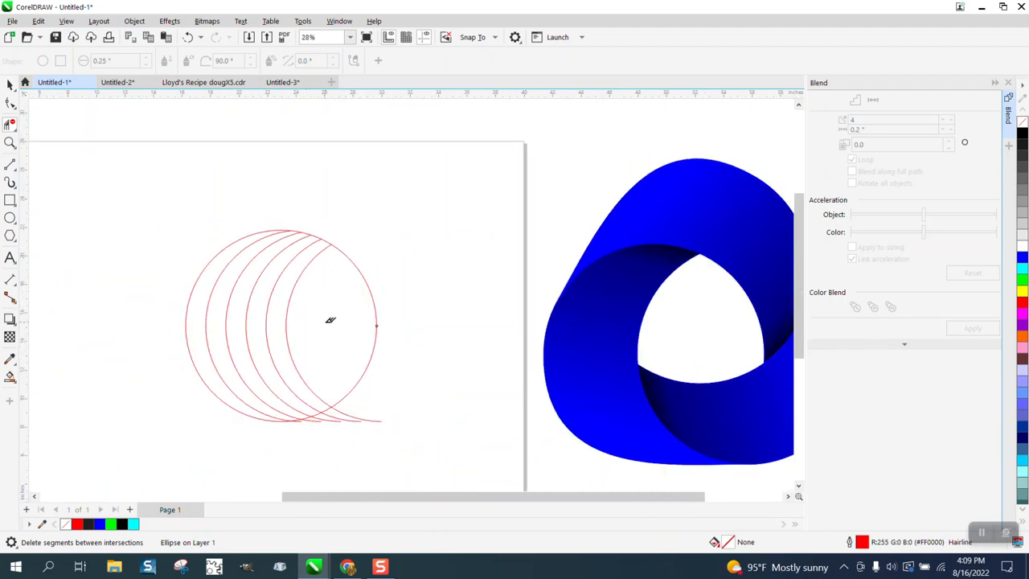
pyautogui.click(10, 143)
pyautogui.moveTo(168, 322); pyautogui.dragTo(380, 419)
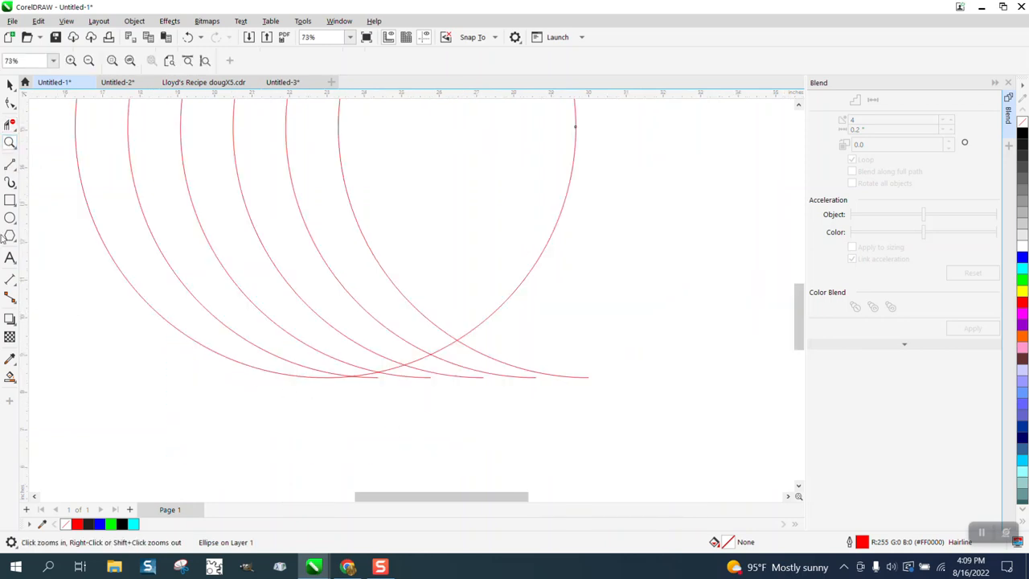
pyautogui.click(9, 164)
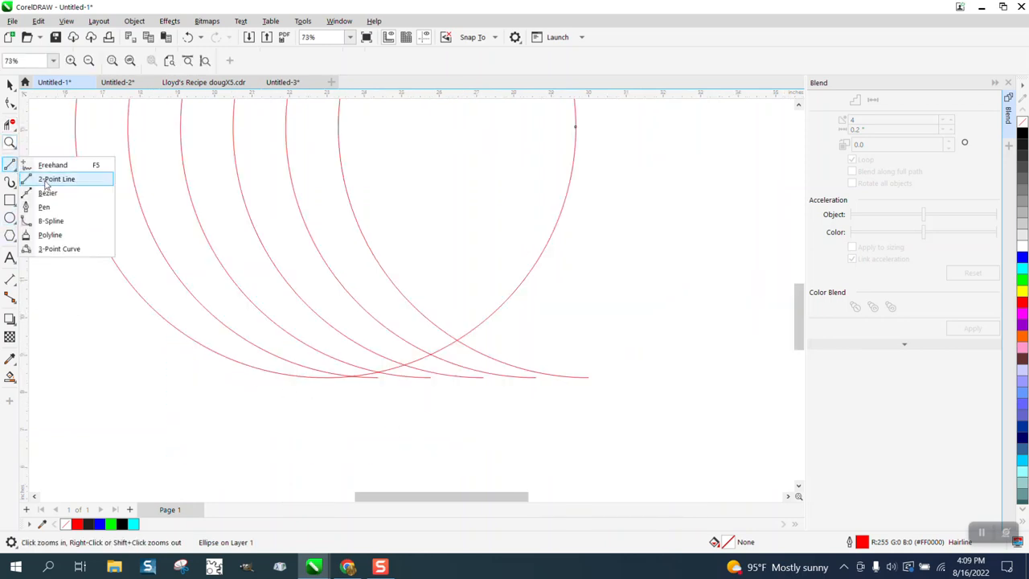
pyautogui.click(55, 178)
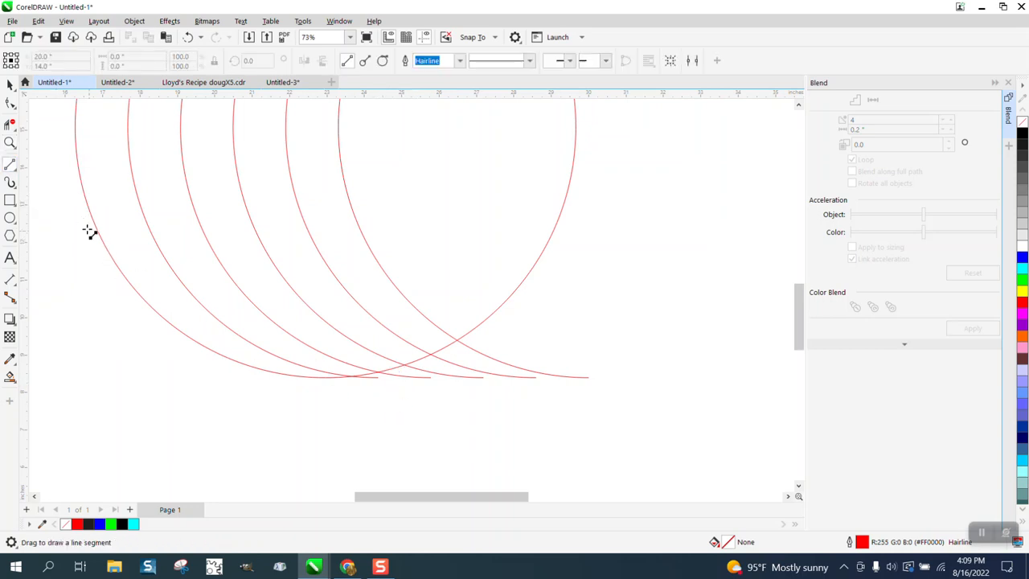
pyautogui.click(9, 124)
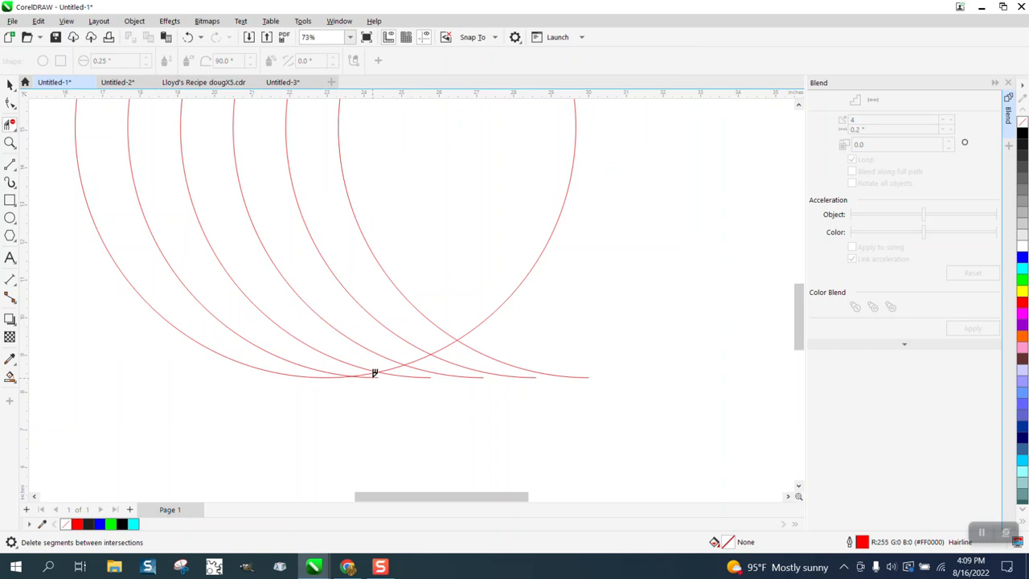
# Step: Draw a 2-point line about 6.3 inches long from the second arc's trimmed lower end to the lower end of the rightmost arc
pyautogui.click(9, 142)
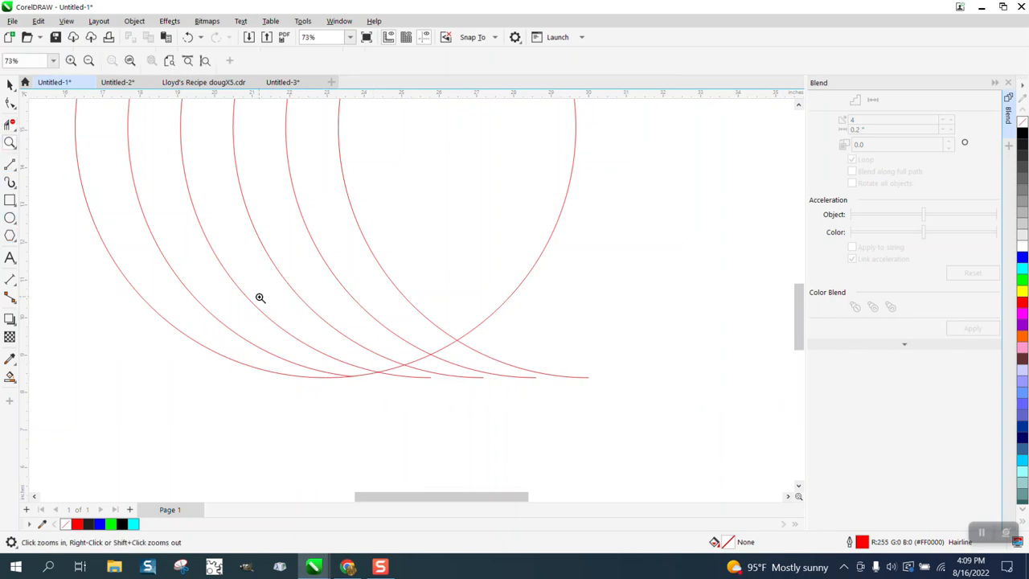
pyautogui.moveTo(253, 340); pyautogui.dragTo(648, 440)
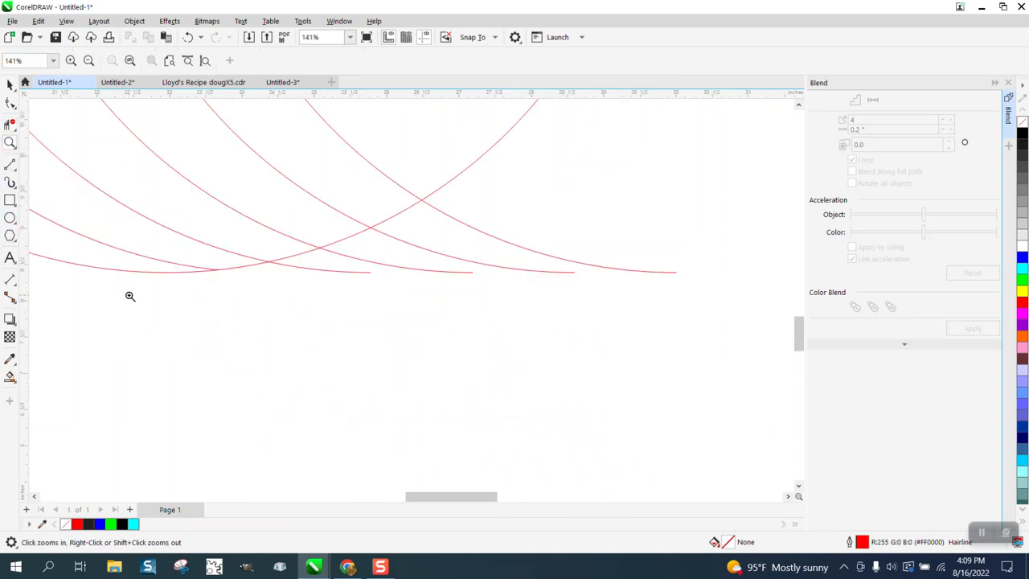
pyautogui.click(11, 166)
pyautogui.click(50, 177)
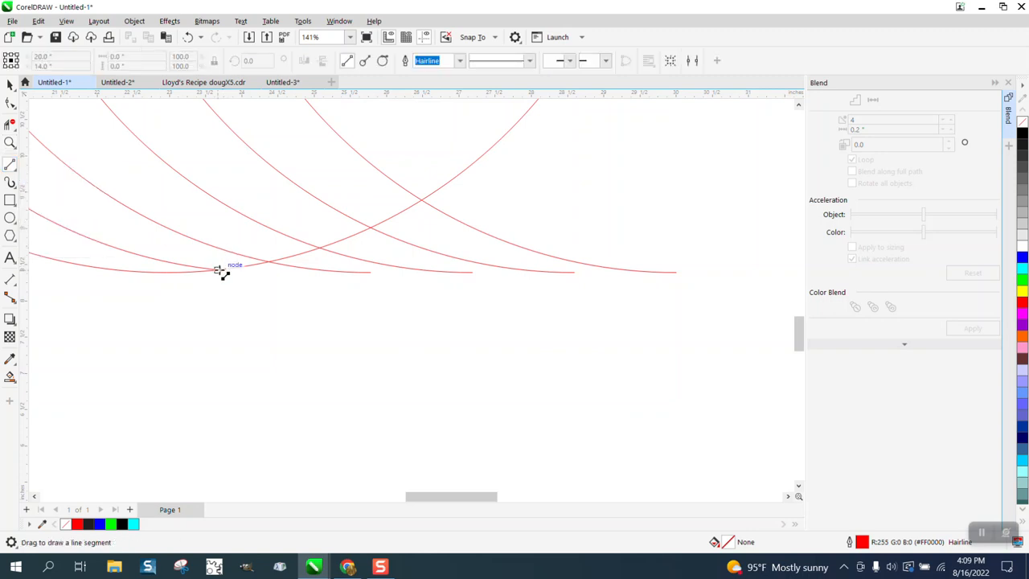
pyautogui.moveTo(219, 271); pyautogui.dragTo(674, 272)
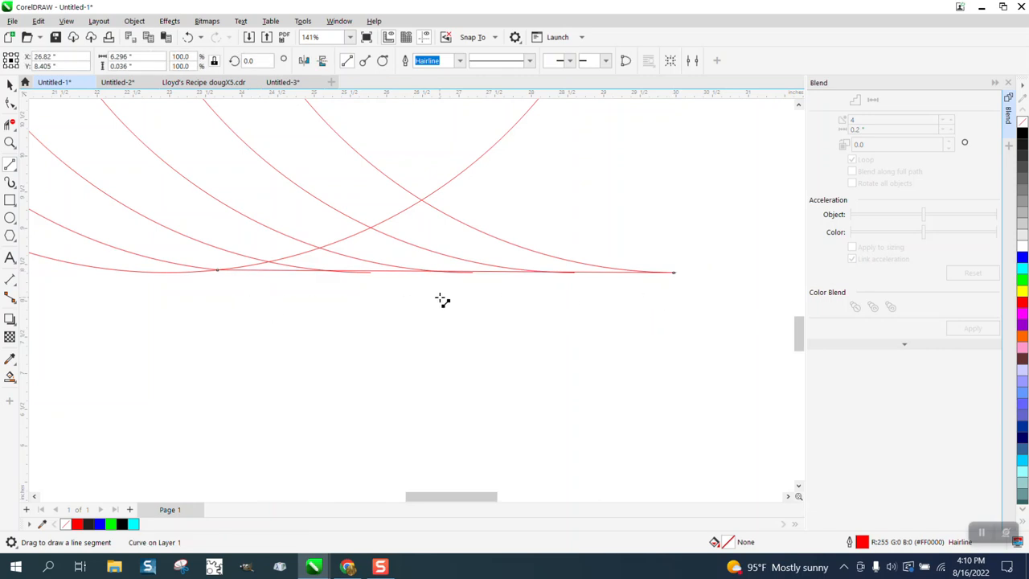
# Step: Remove the circle's lower segments that cross between the arcs above the new line with Virtual Segment Delete
pyautogui.click(11, 123)
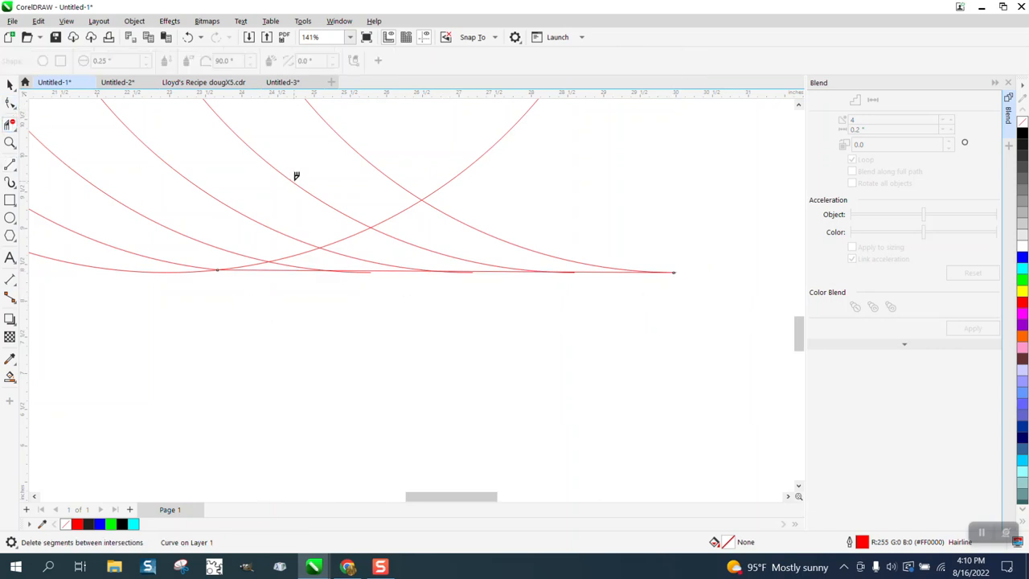
pyautogui.click(395, 215)
pyautogui.click(359, 228)
pyautogui.click(291, 252)
pyautogui.click(258, 260)
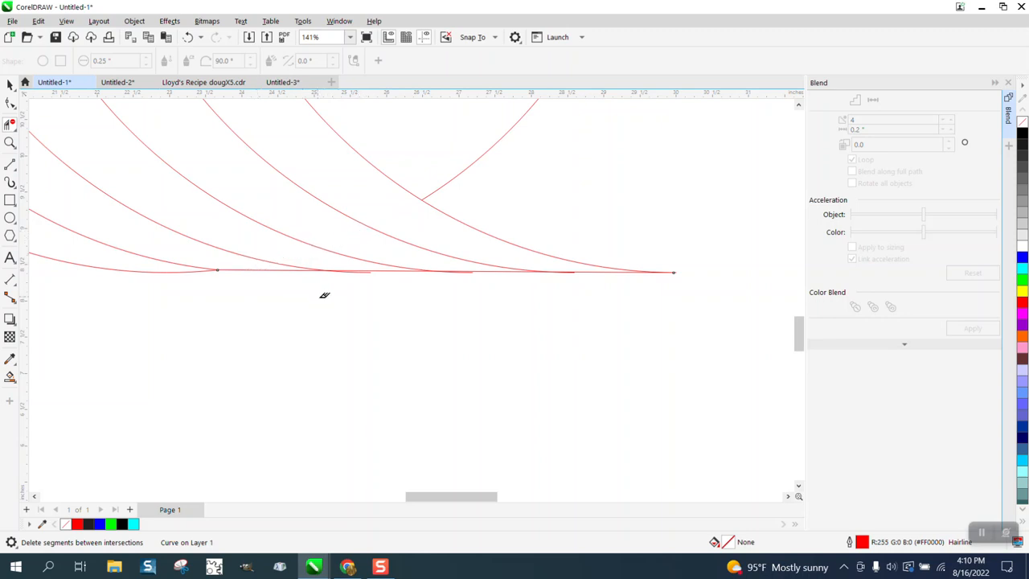
pyautogui.click(370, 267)
# Step: Set the document's nudge distance to 14 inches with no object selected
pyautogui.scroll(-5, 359, 271)
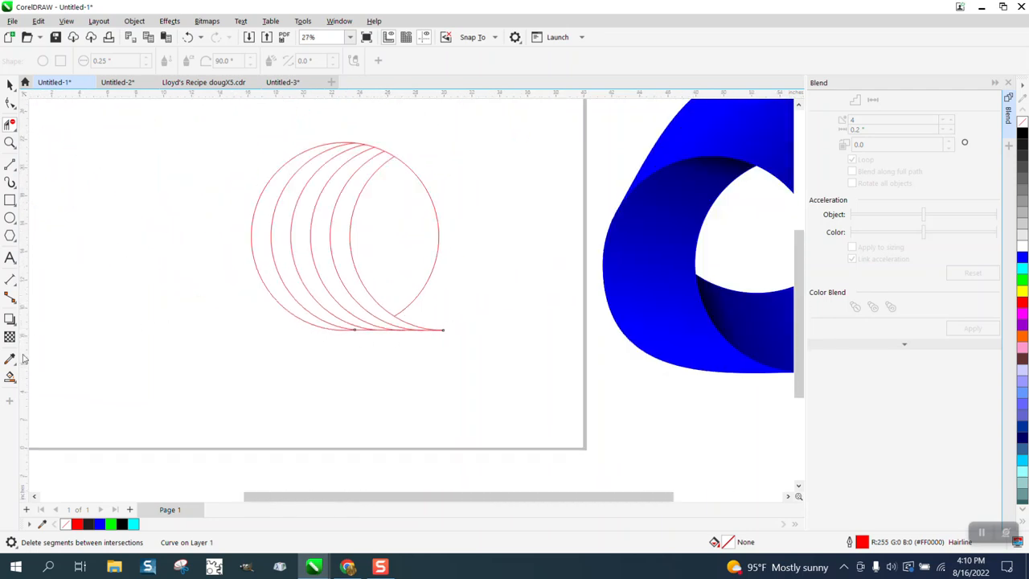
pyautogui.click(10, 376)
pyautogui.scroll(-1, 354, 319)
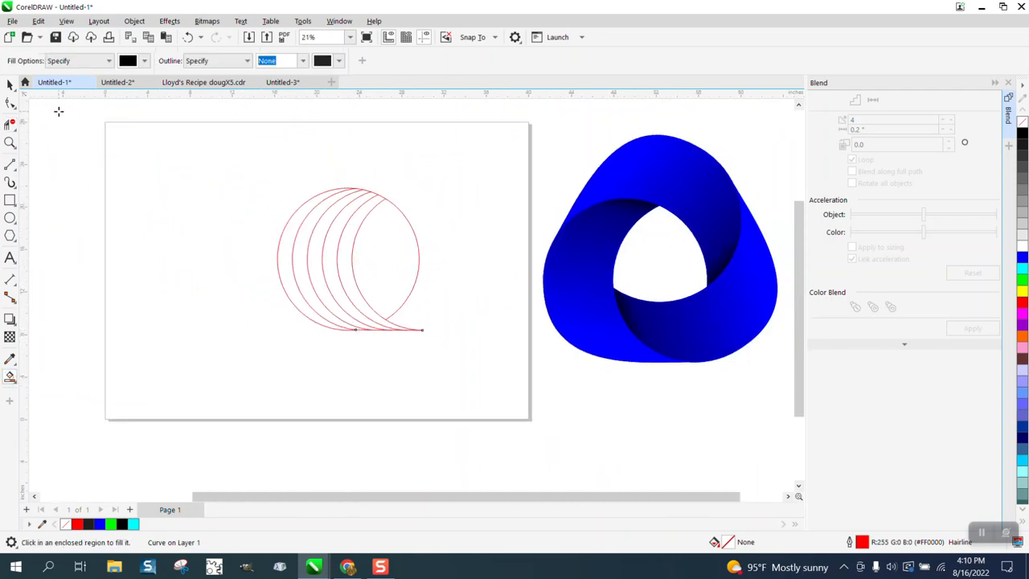
pyautogui.click(11, 85)
pyautogui.moveTo(262, 159); pyautogui.dragTo(485, 361)
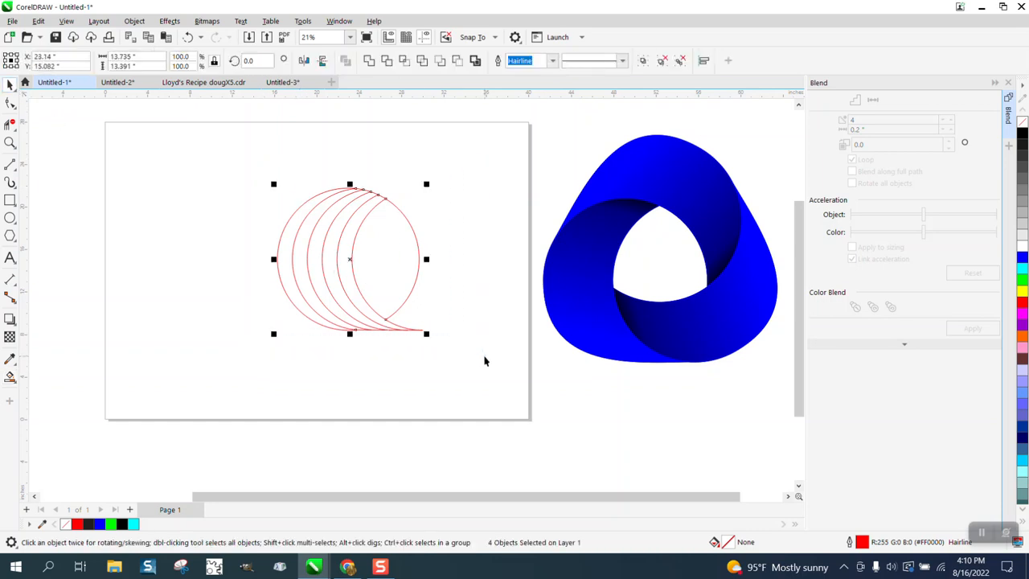
pyautogui.click(397, 121)
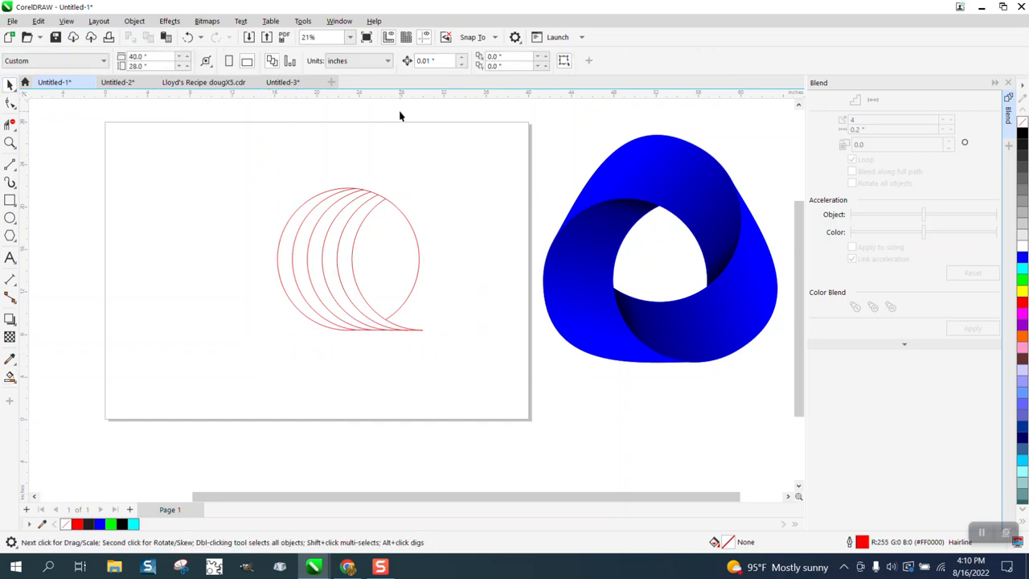
pyautogui.click(426, 61)
pyautogui.write('14')
# Step: Smart Fill the first, third and fifth crescent regions in black without an outline, nudging each new shape 14 inches to the left
pyautogui.click(11, 376)
pyautogui.click(291, 243)
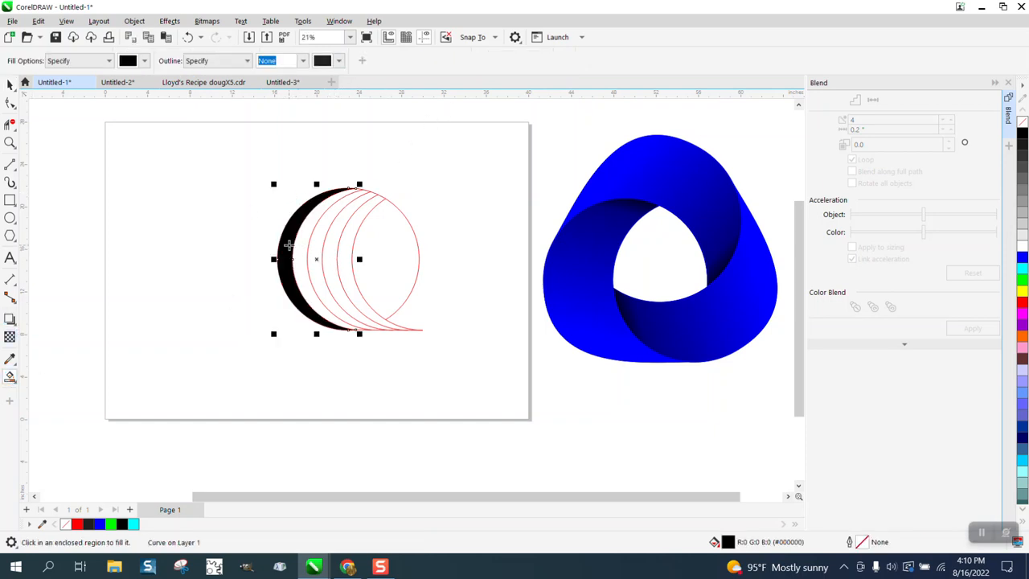
pyautogui.press('Left')
pyautogui.click(326, 244)
pyautogui.press('Left')
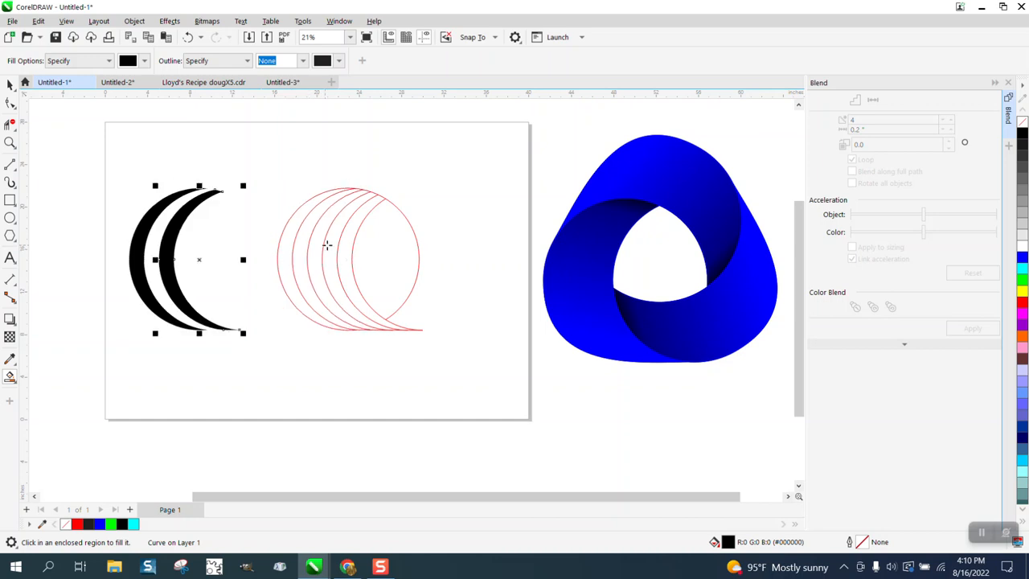
pyautogui.click(345, 245)
pyautogui.press('Left')
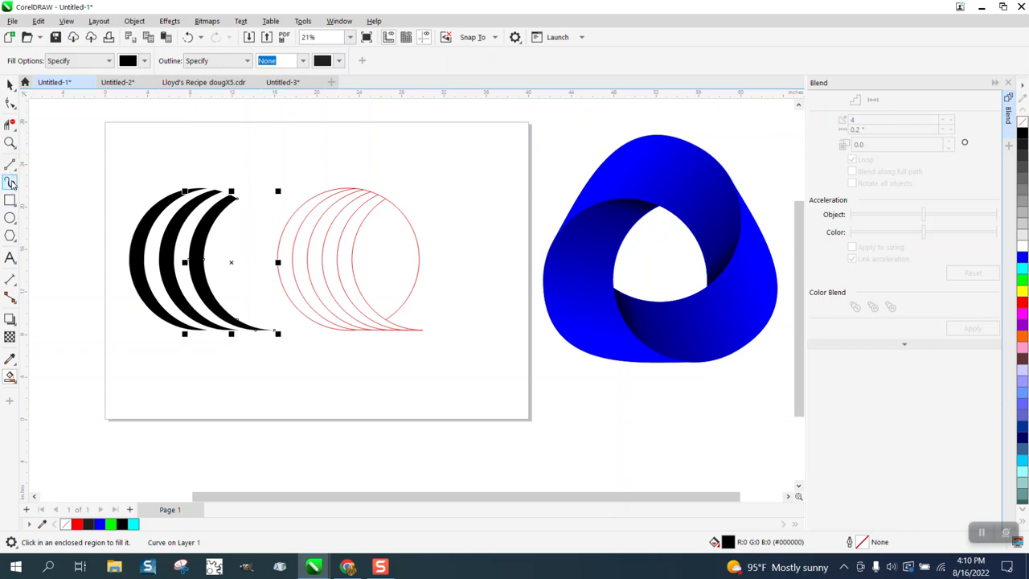
# Step: Delete the inner arcs between the outer circle and the rightmost arc, and Smart Fill the resulting crescent in black without an outline
pyautogui.click(10, 125)
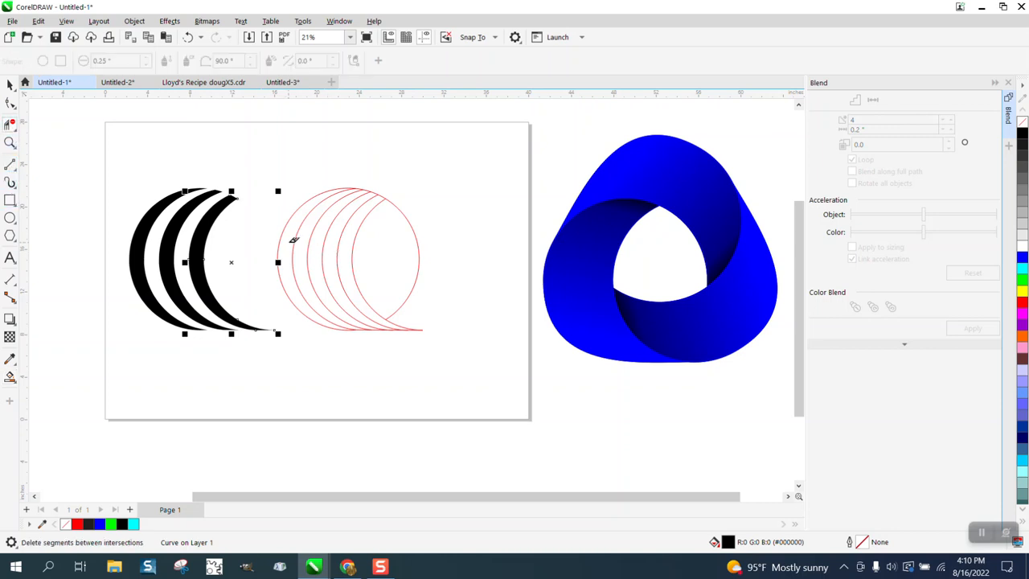
pyautogui.moveTo(294, 240); pyautogui.dragTo(349, 243)
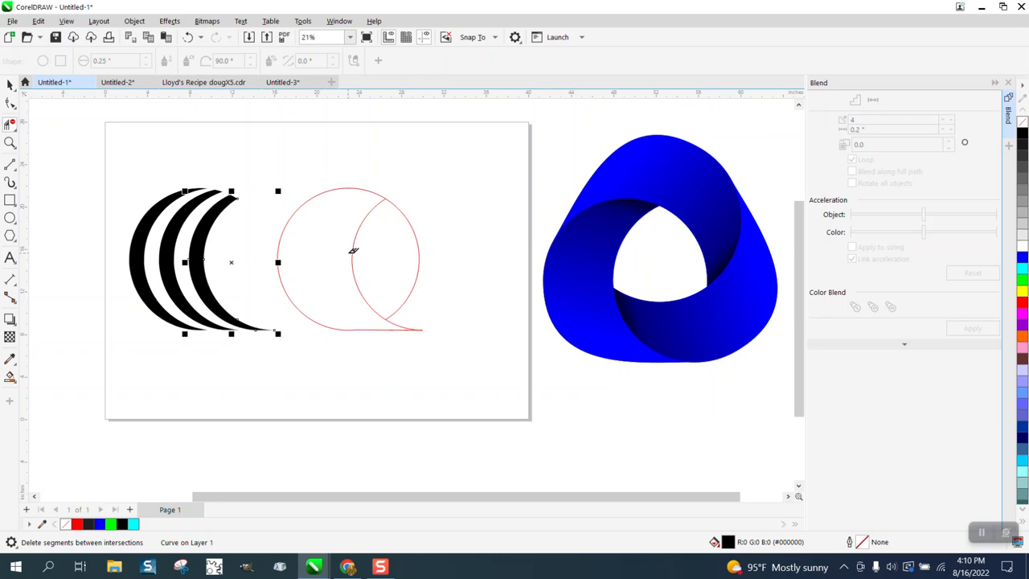
pyautogui.click(9, 377)
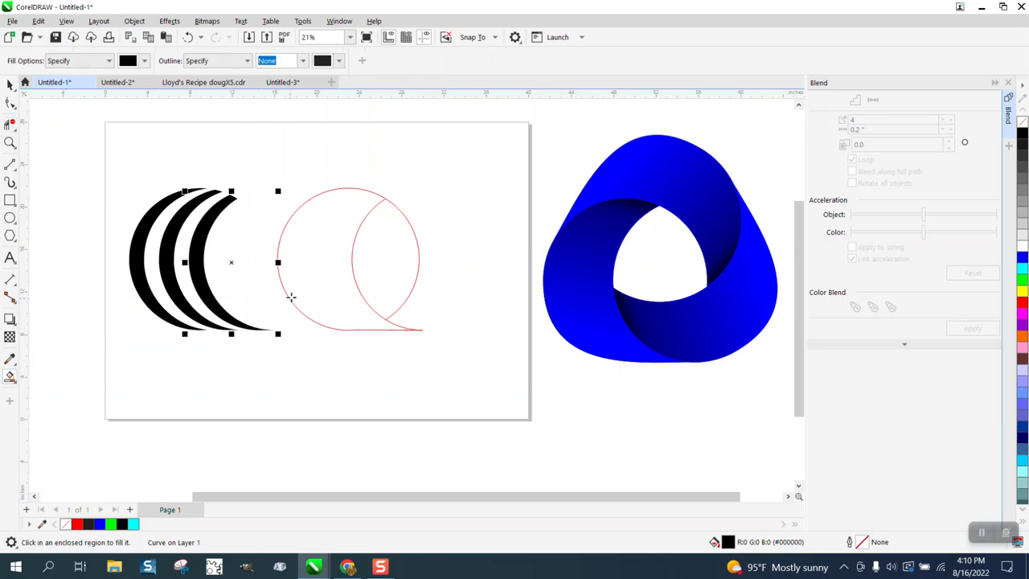
pyautogui.click(294, 294)
pyautogui.click(10, 84)
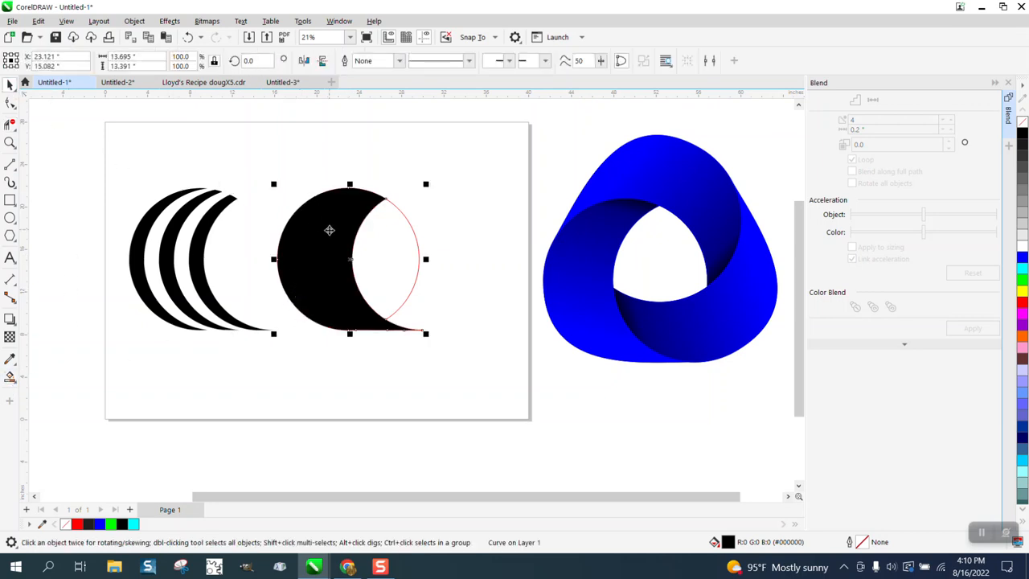
# Step: Move the solid black crescent away from the red construction outlines and delete those outlines
pyautogui.scroll(-1, 329, 233)
pyautogui.moveTo(336, 245); pyautogui.dragTo(436, 305)
pyautogui.press('Delete')
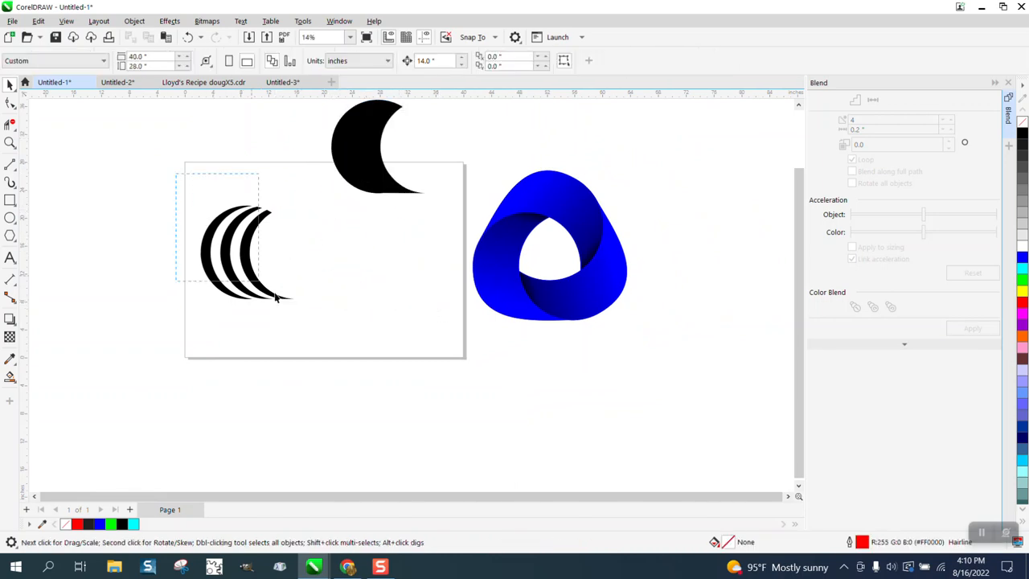
# Step: Group the three black crescent stripes and move the group off the page to the upper left
pyautogui.moveTo(323, 342); pyautogui.dragTo(326, 344)
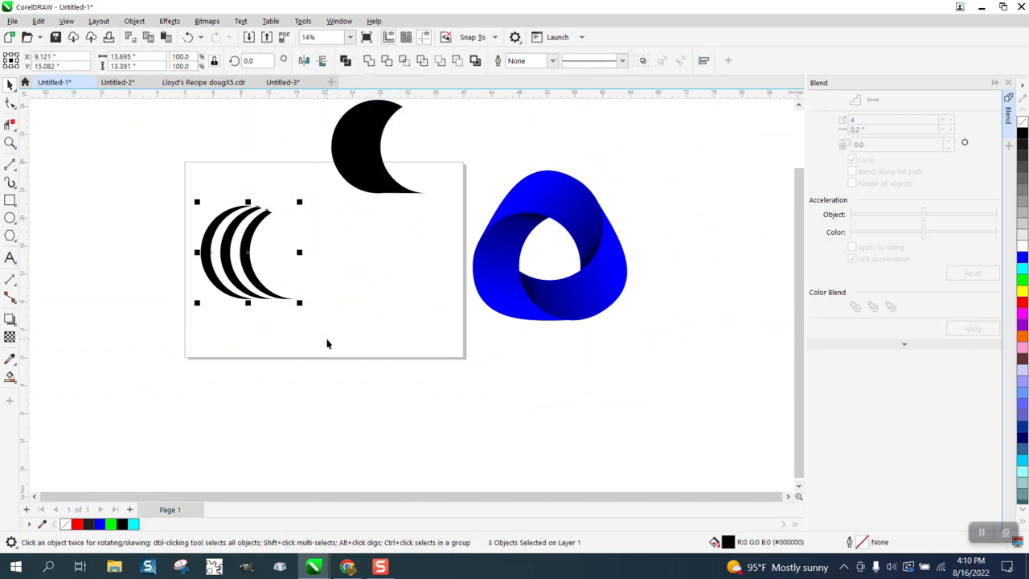
pyautogui.hotkey('ctrl', 'g')
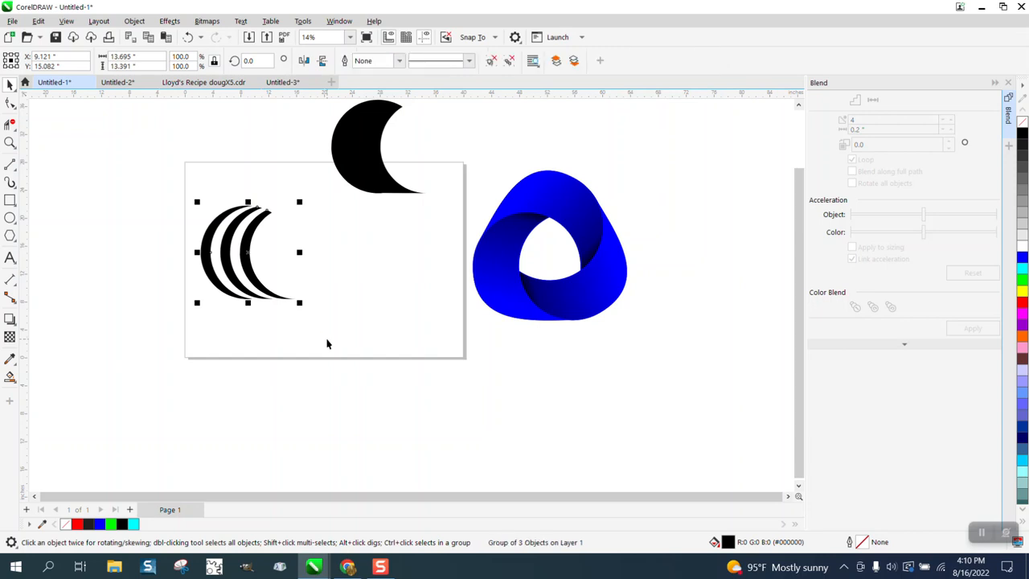
pyautogui.moveTo(262, 250); pyautogui.dragTo(139, 203)
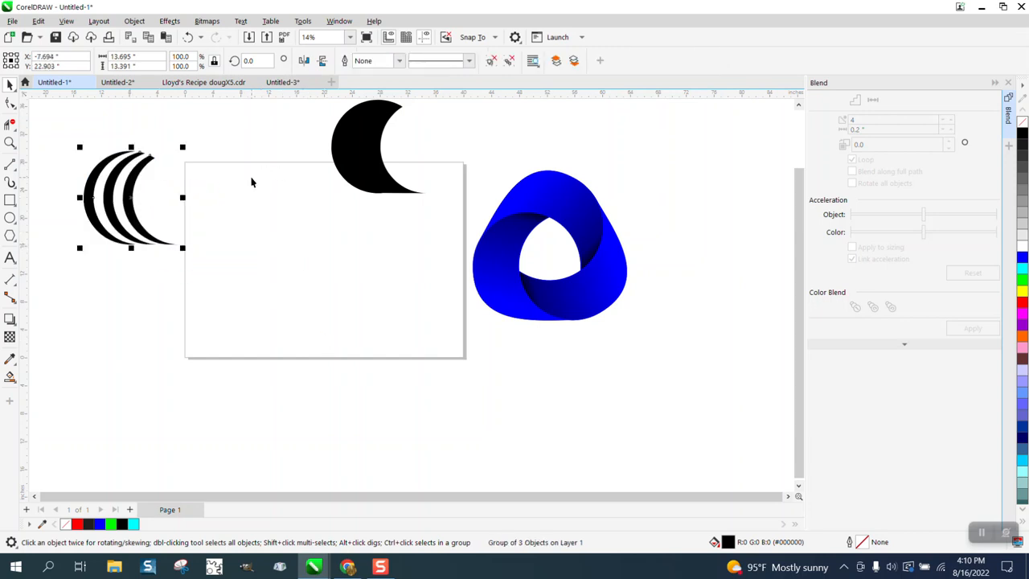
# Step: Move the solid crescent onto the page, remove its fill and give it a red hairline outline
pyautogui.moveTo(343, 167); pyautogui.dragTo(283, 263)
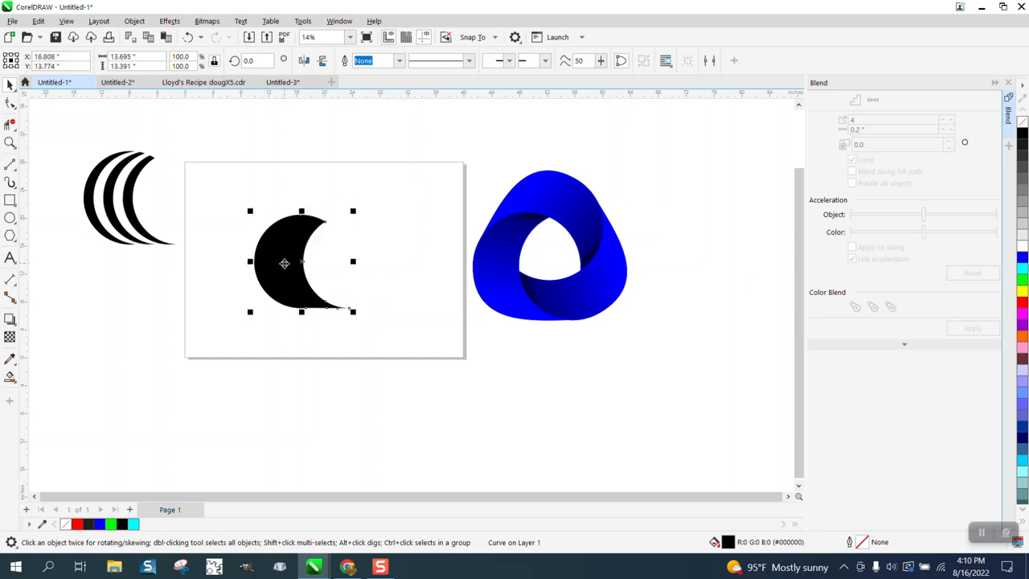
pyautogui.click(1024, 126)
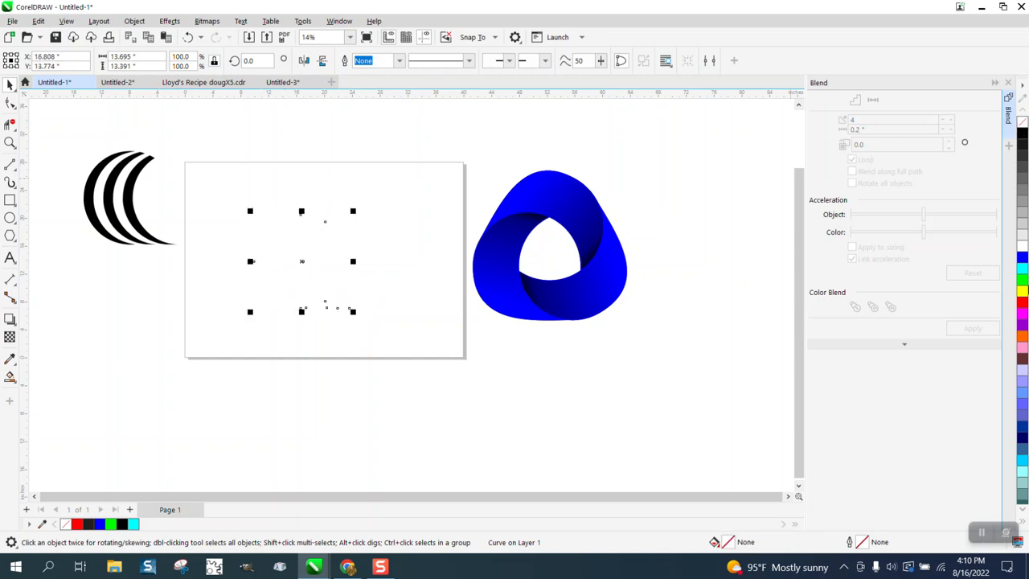
pyautogui.rightClick(1025, 303)
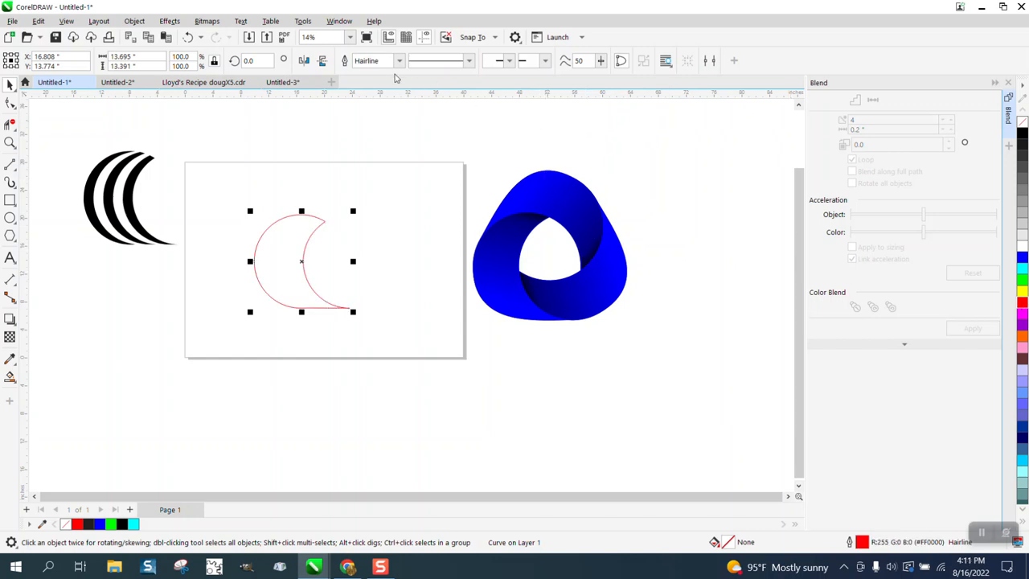
# Step: Delete the three leftmost nodes along the crescent's flat bottom edge with the Shape tool
pyautogui.click(9, 143)
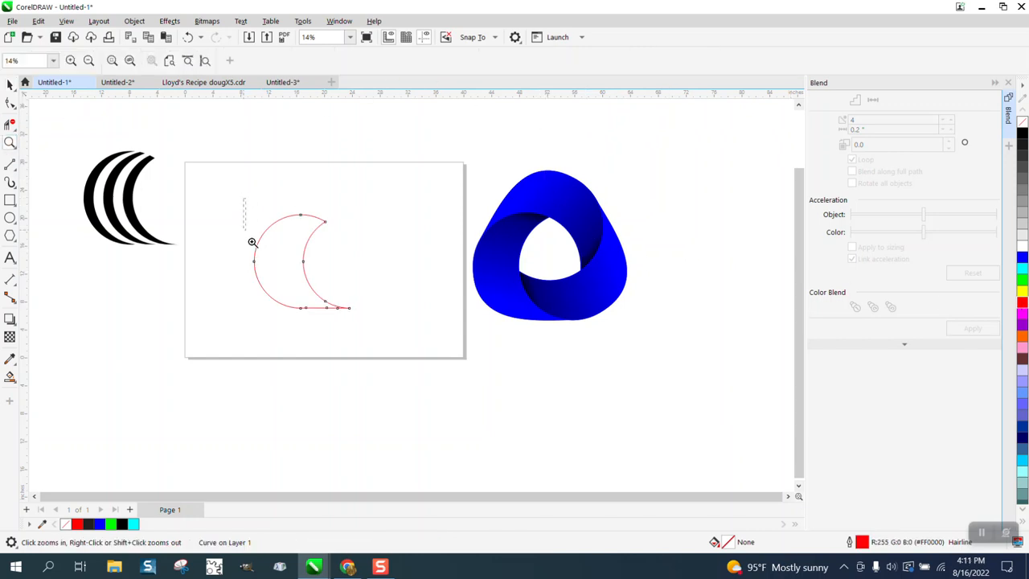
pyautogui.moveTo(253, 239); pyautogui.dragTo(498, 349)
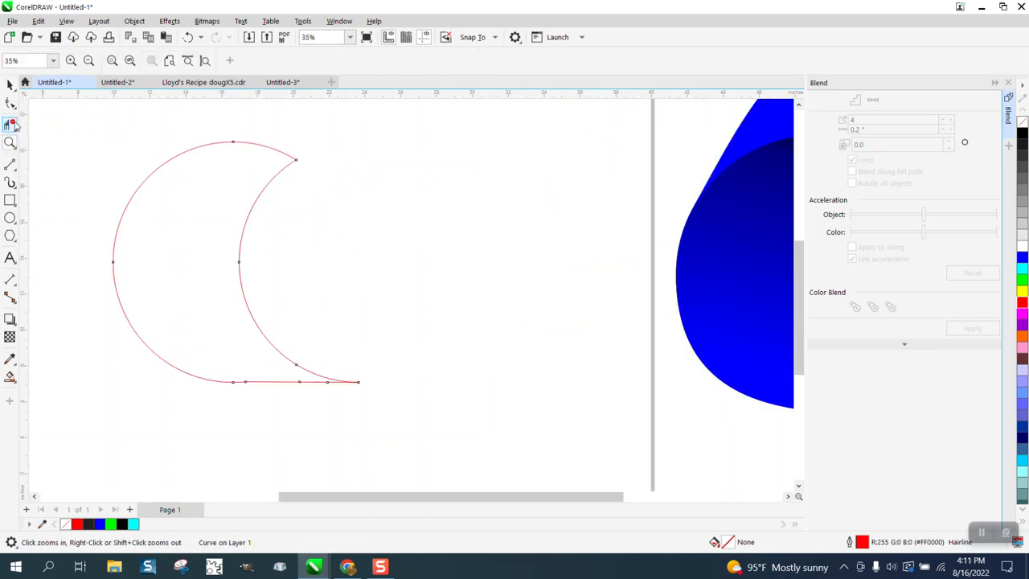
pyautogui.moveTo(433, 424); pyautogui.dragTo(434, 424)
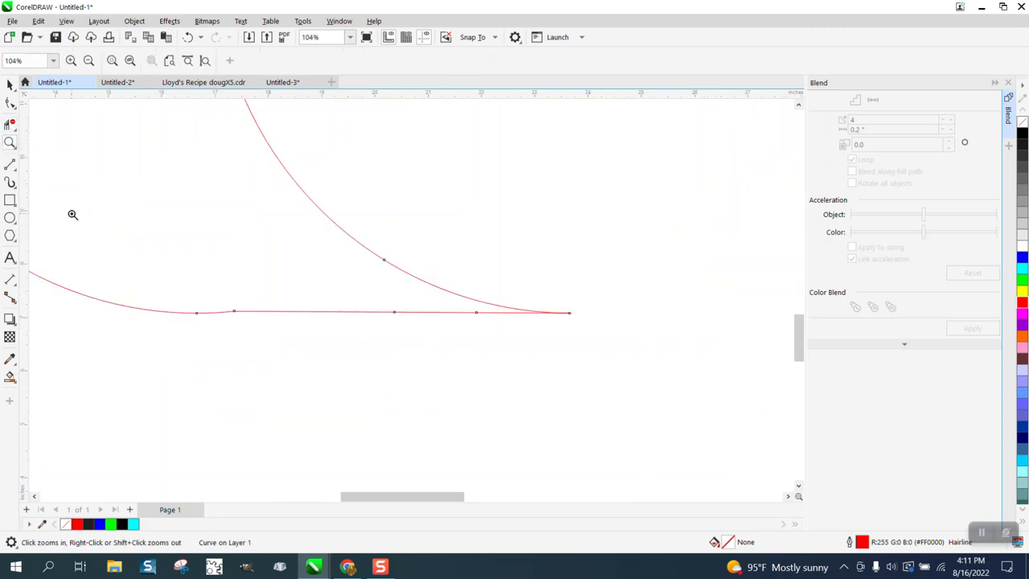
pyautogui.click(9, 103)
pyautogui.moveTo(196, 288); pyautogui.dragTo(418, 351)
pyautogui.press('Delete')
pyautogui.scroll(-5, 424, 349)
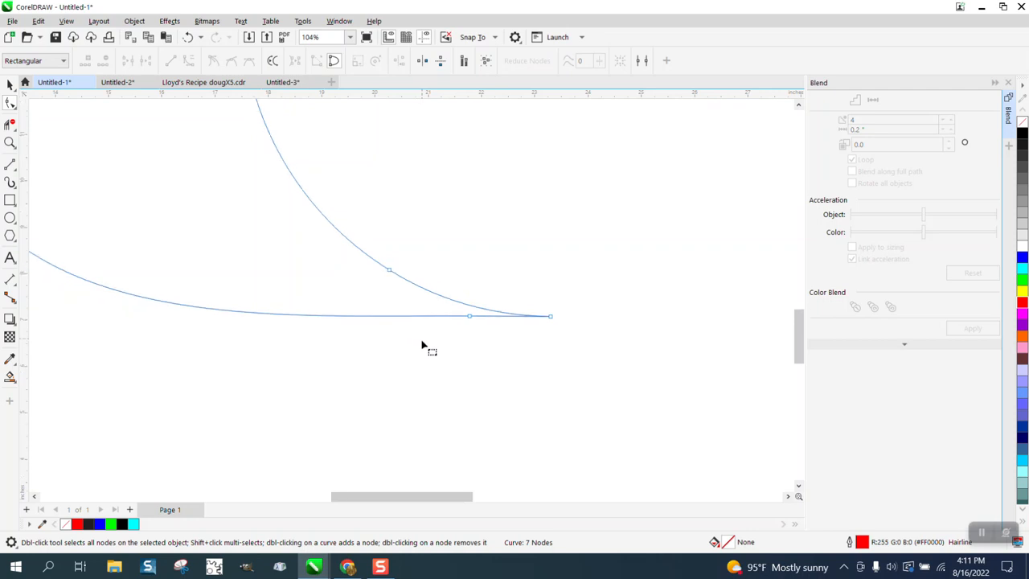
# Step: Adjust the curve handle of the node near the crescent's lower tip to smooth its bottom edge
pyautogui.scroll(-1, 299, 280)
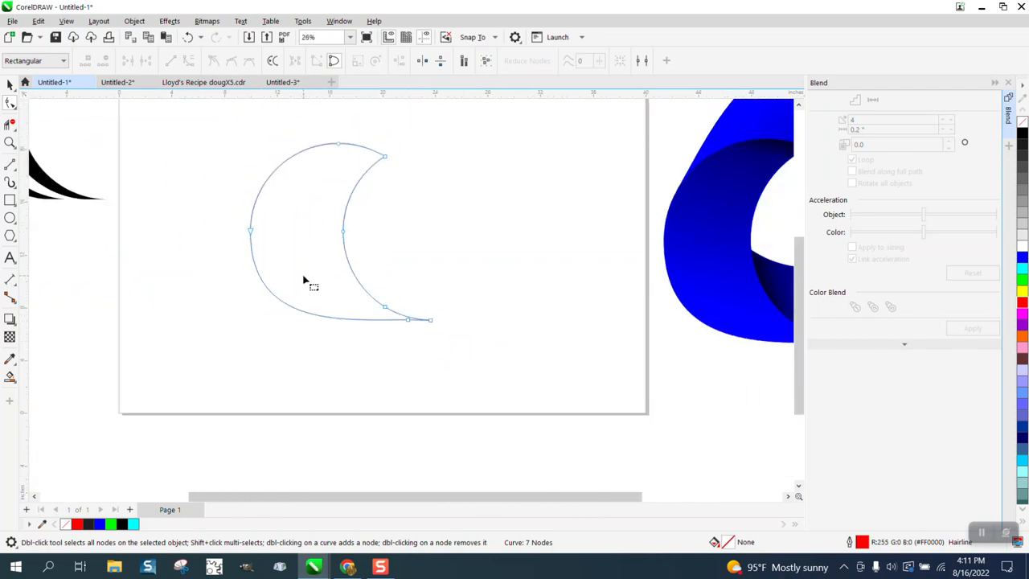
pyautogui.moveTo(407, 321); pyautogui.dragTo(334, 326)
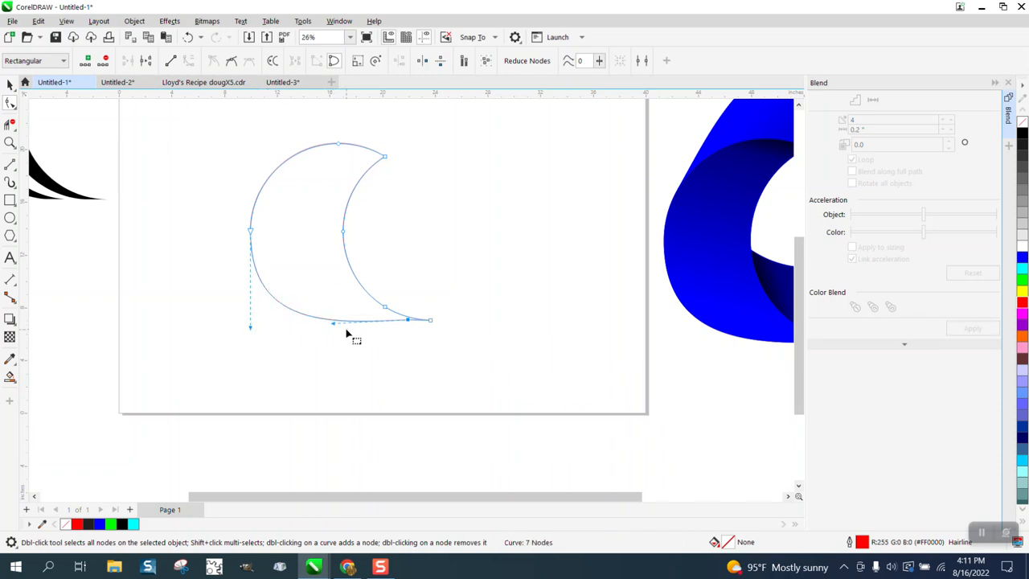
pyautogui.moveTo(335, 329); pyautogui.dragTo(347, 331)
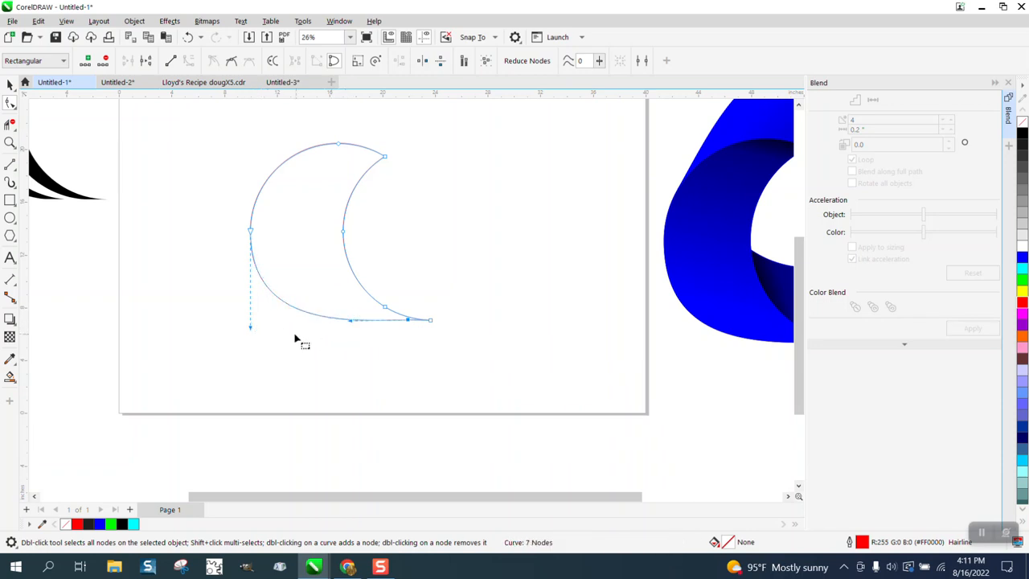
pyautogui.click(10, 85)
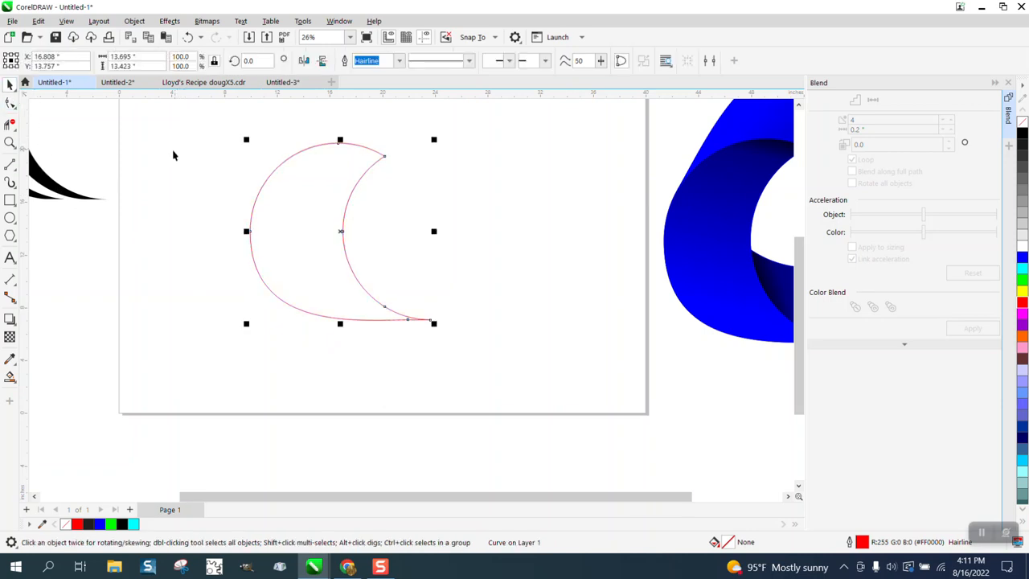
# Step: Create two copies of the crescent outline, one beside the original and one below it to the right
pyautogui.scroll(-1, 177, 157)
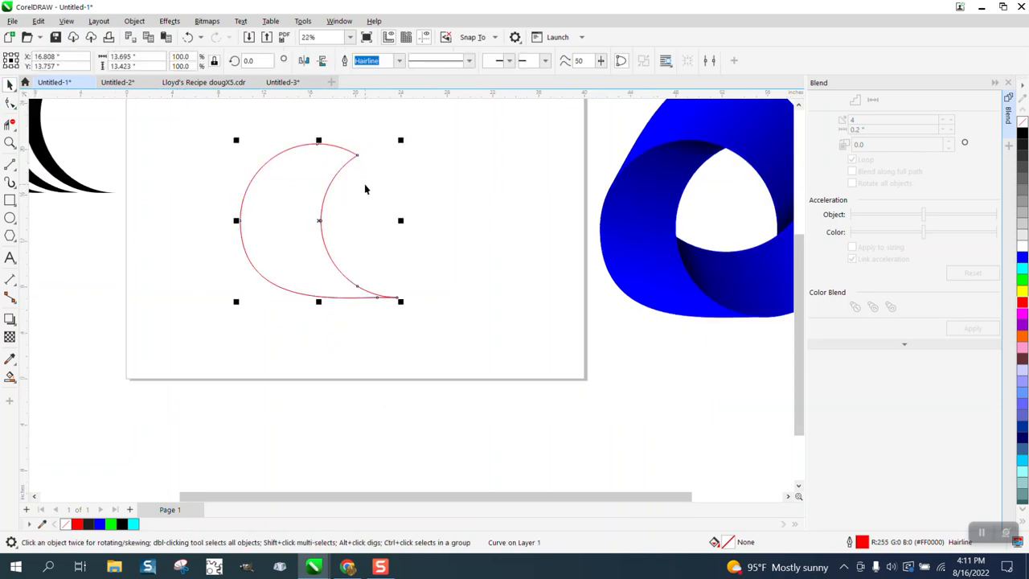
pyautogui.moveTo(321, 217); pyautogui.dragTo(513, 393)
pyautogui.click(363, 239)
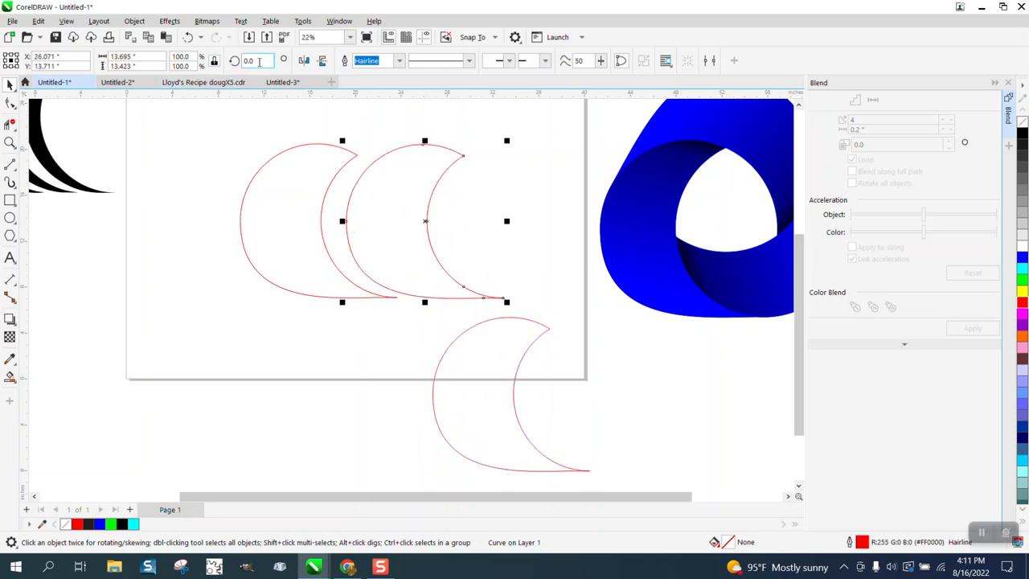
# Step: Rotate the crescent copy beside the original by 120 degrees and the lower copy by 240 degrees
pyautogui.write('120')
pyautogui.press('Return')
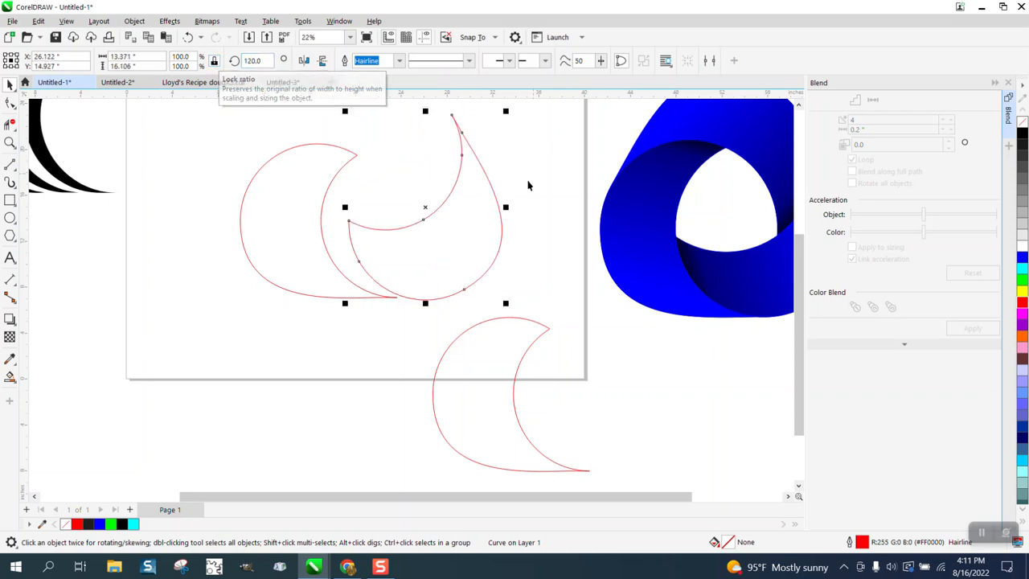
pyautogui.click(501, 345)
pyautogui.click(262, 60)
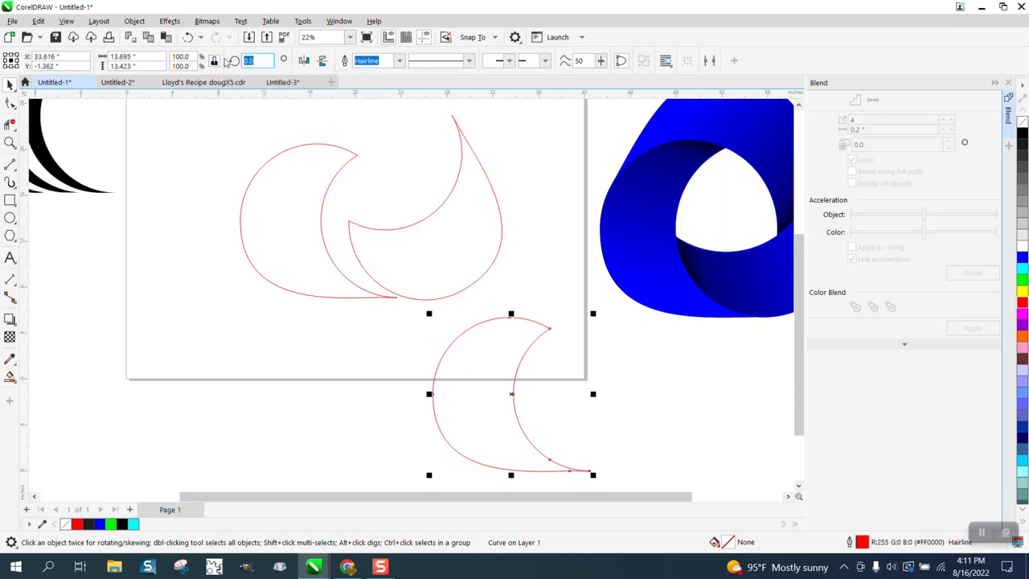
pyautogui.write('240')
pyautogui.press('Return')
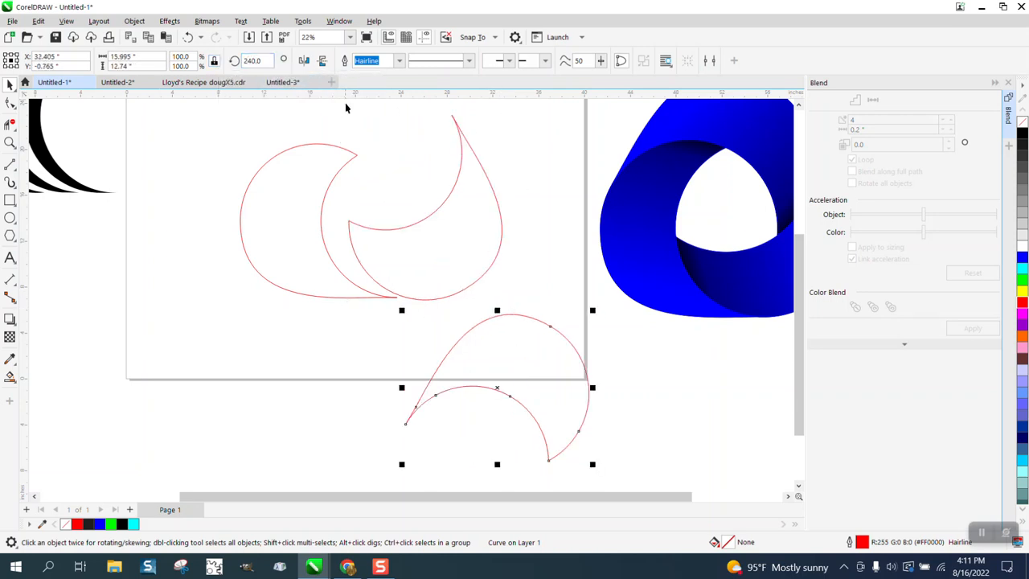
# Step: Move the 120-degree crescent left so its blunt tip meets the original crescent's inner curve
pyautogui.click(335, 222)
pyautogui.moveTo(351, 223); pyautogui.dragTo(322, 217)
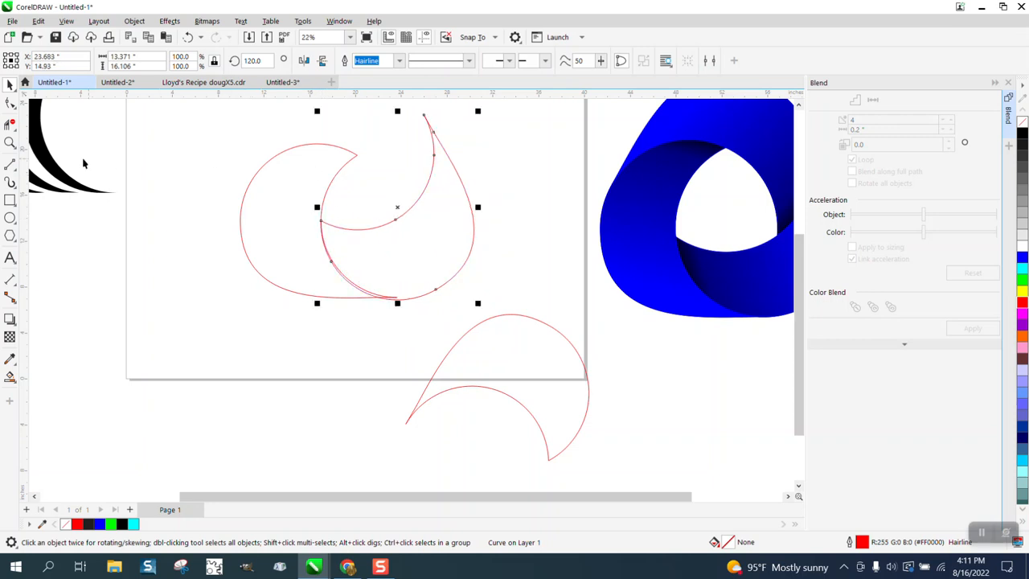
# Step: Set the document's nudge distance to .01 inches with no object selected
pyautogui.click(11, 144)
pyautogui.moveTo(253, 201); pyautogui.dragTo(545, 344)
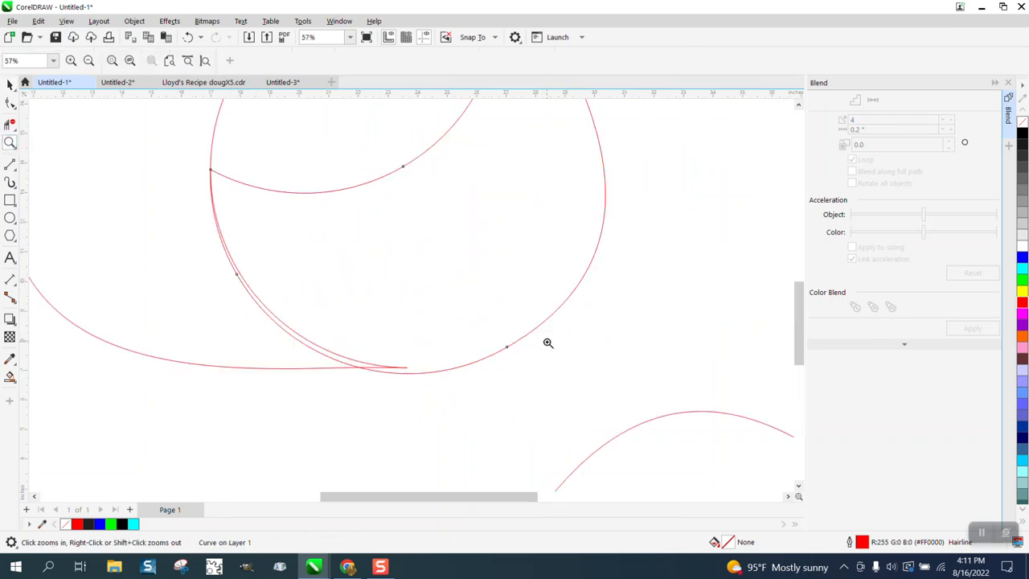
pyautogui.click(10, 84)
pyautogui.click(402, 368)
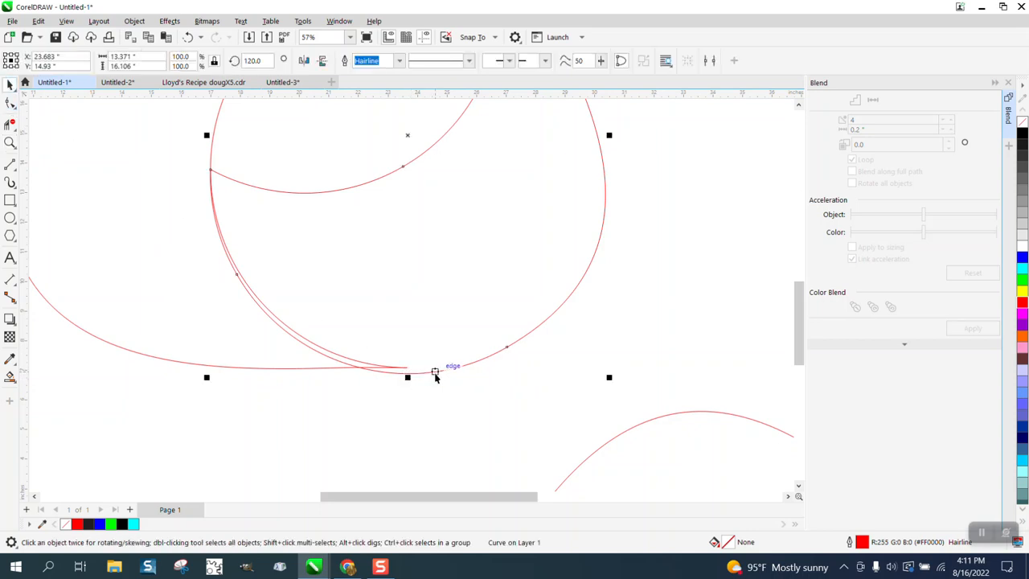
pyautogui.click(573, 383)
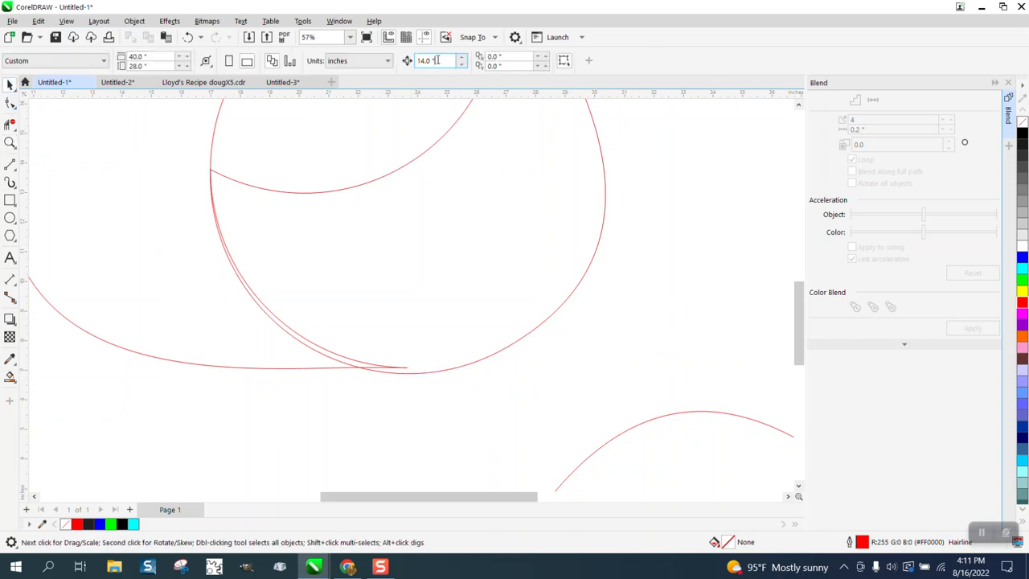
pyautogui.press('BackSpace')
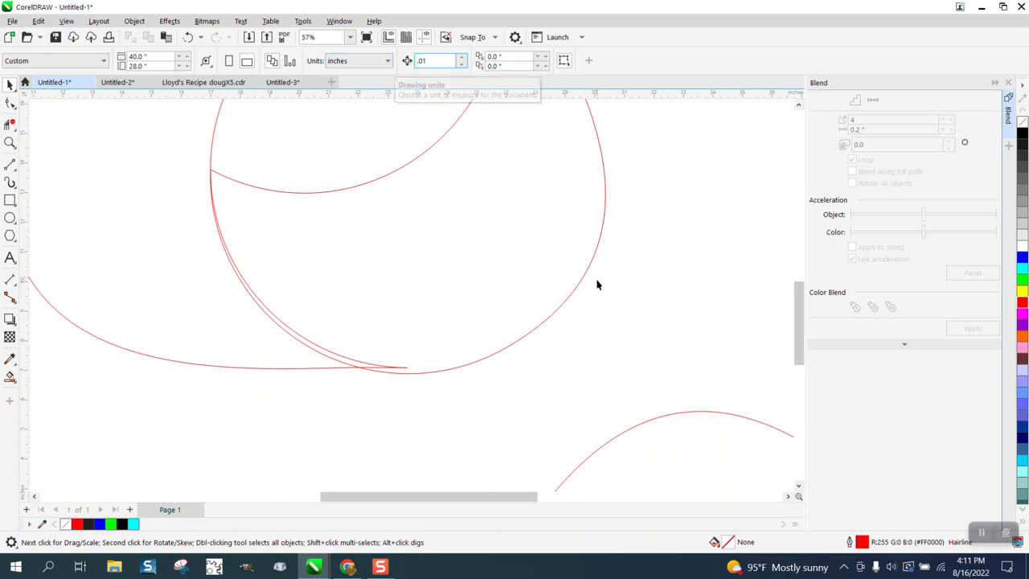
# Step: Nudge the 120-degree crescent up about 0.2 inches to line its lower curve up with the original crescent's inner curve
pyautogui.click(551, 318)
pyautogui.press('Up')
pyautogui.press('Up')
pyautogui.press('Up')
pyautogui.press('Up')
pyautogui.press('Up')
pyautogui.press('Up')
pyautogui.press('Up')
pyautogui.press('Up')
pyautogui.press('Up')
pyautogui.press('Up')
pyautogui.press('Up')
pyautogui.press('Up')
pyautogui.press('Up')
pyautogui.press('Up')
pyautogui.press('Up')
pyautogui.press('Up')
pyautogui.press('Up')
pyautogui.press('Up')
pyautogui.press('Up')
pyautogui.press('Up')
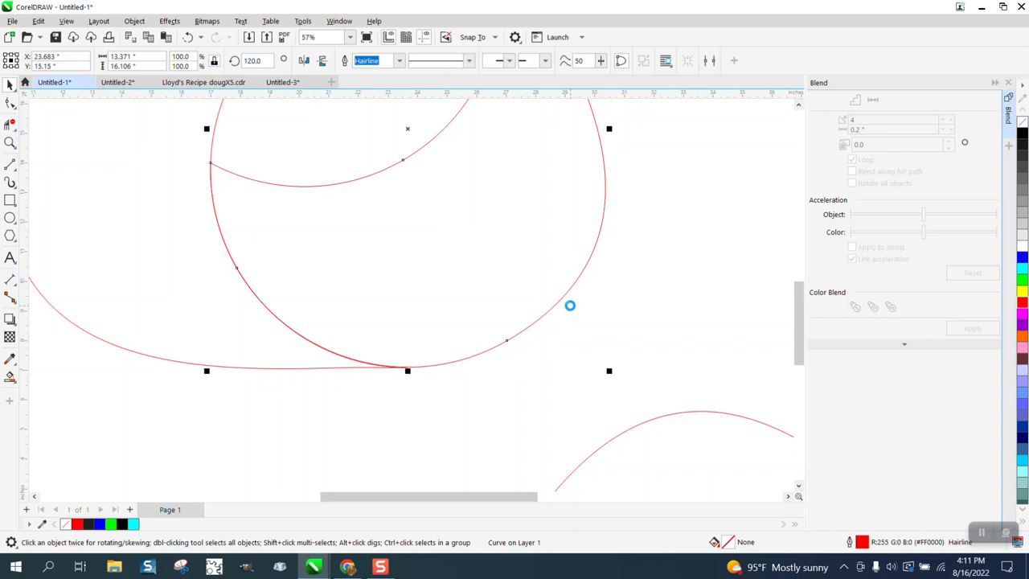
pyautogui.press('Down')
pyautogui.press('Down')
# Step: Move the 240-degree crescent up onto the other two to close the three-part rounded triangle
pyautogui.scroll(-5, 572, 321)
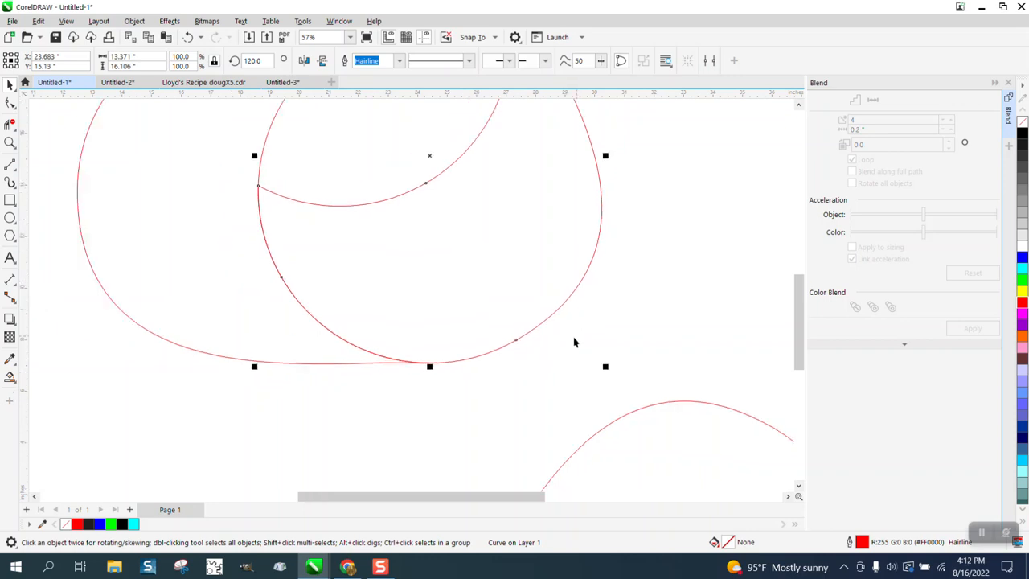
pyautogui.moveTo(630, 418); pyautogui.dragTo(477, 191)
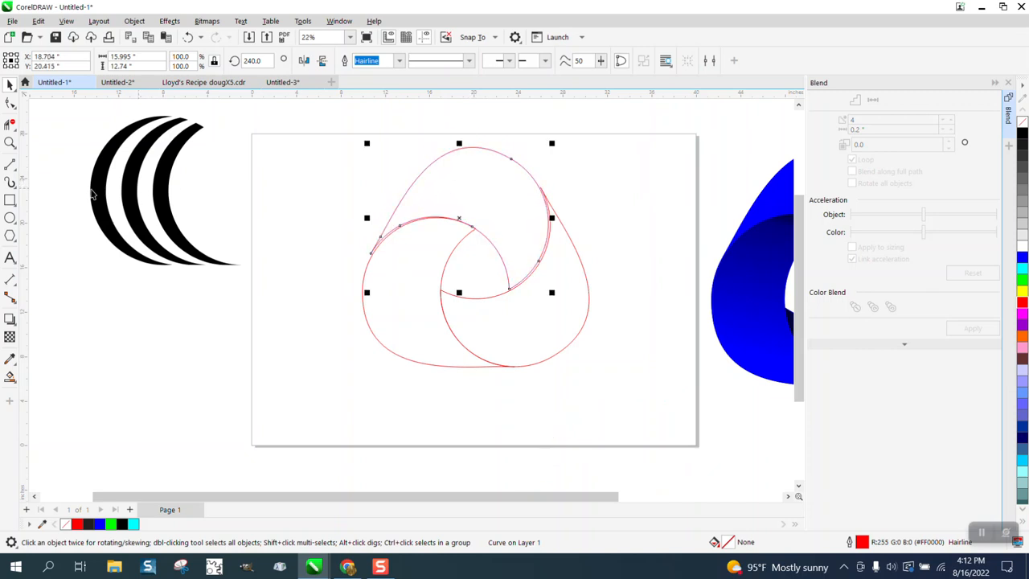
# Step: Nudge the 240-degree crescent down about 0.16 inches so its blunt tip meets the 120-degree crescent's inner curve
pyautogui.click(10, 142)
pyautogui.moveTo(340, 200); pyautogui.dragTo(667, 369)
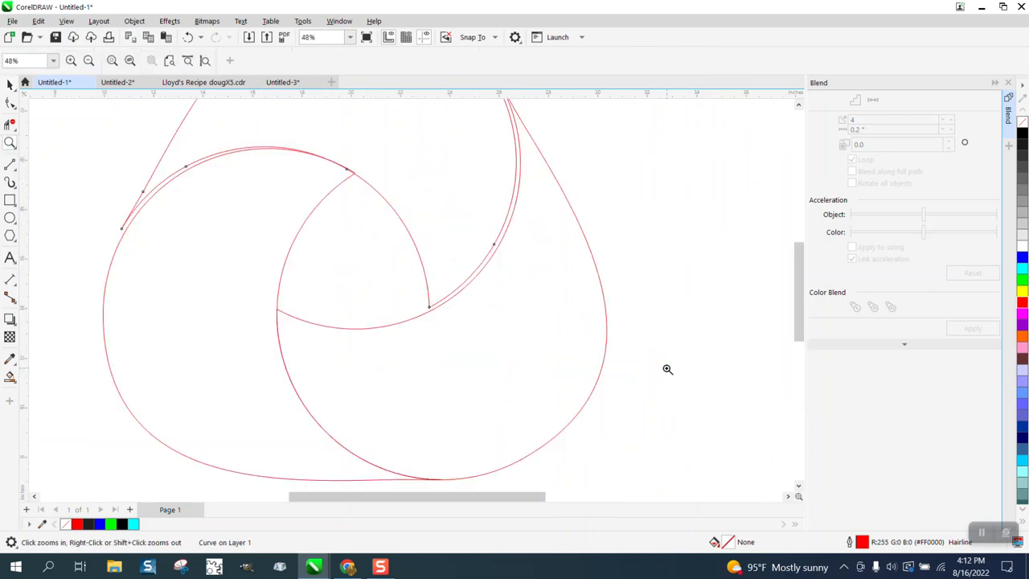
pyautogui.click(10, 84)
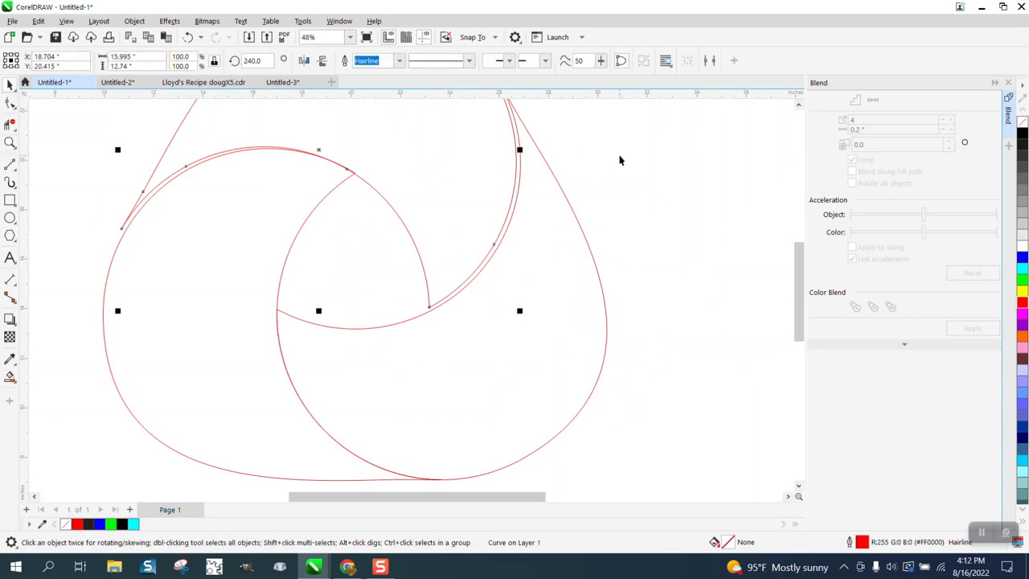
pyautogui.press('Down')
pyautogui.press('Down')
pyautogui.press('Down')
pyautogui.press('Down')
pyautogui.press('Down')
pyautogui.press('Down')
pyautogui.press('Down')
pyautogui.press('Down')
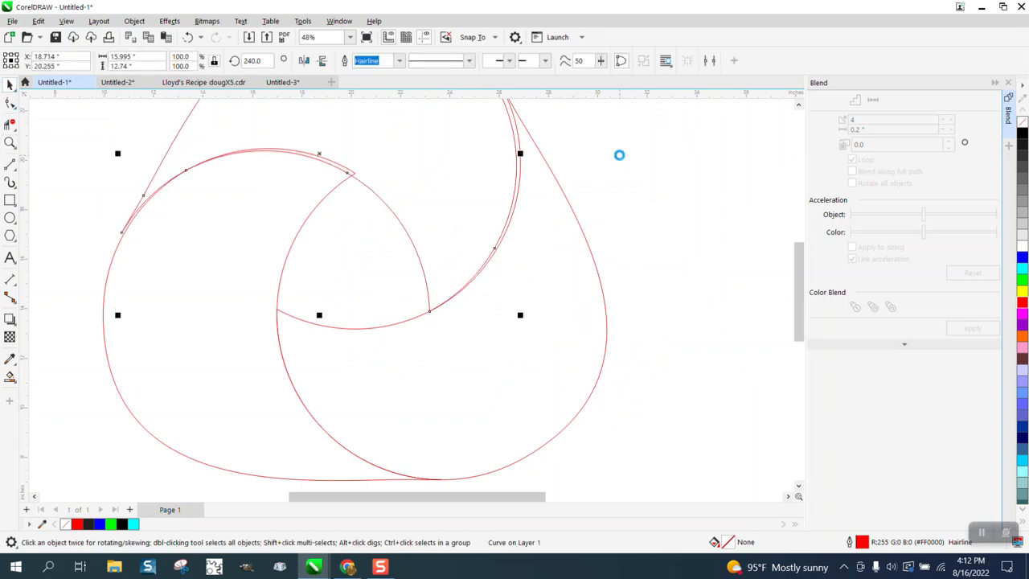
# Step: Nudge the 240-degree crescent right about 0.17 inches and slightly up until its edges coincide with the neighbouring crescents, then deselect it
pyautogui.press('Right')
pyautogui.press('Right')
pyautogui.press('Right')
pyautogui.press('Right')
pyautogui.press('Right')
pyautogui.press('Right')
pyautogui.press('Right')
pyautogui.press('Right')
pyautogui.press('Right')
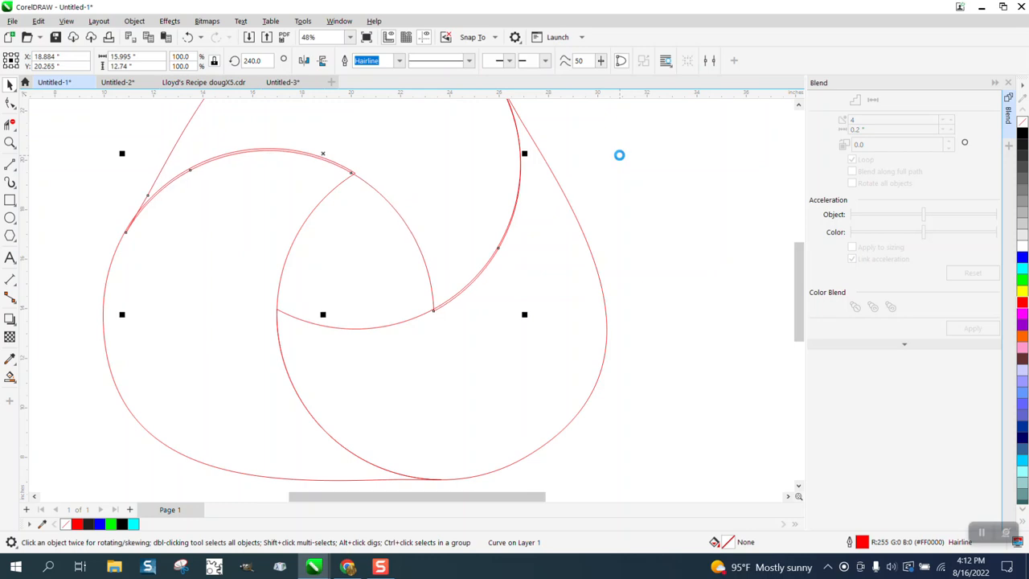
pyautogui.press('Up')
pyautogui.press('Up')
pyautogui.press('Up')
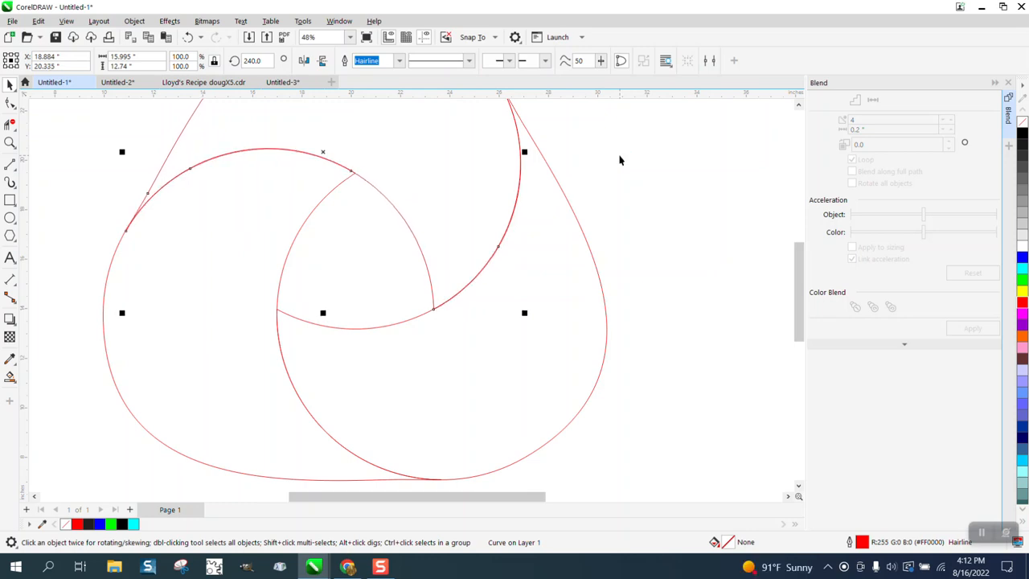
pyautogui.press('Right')
pyautogui.click(693, 161)
pyautogui.scroll(-3, 574, 211)
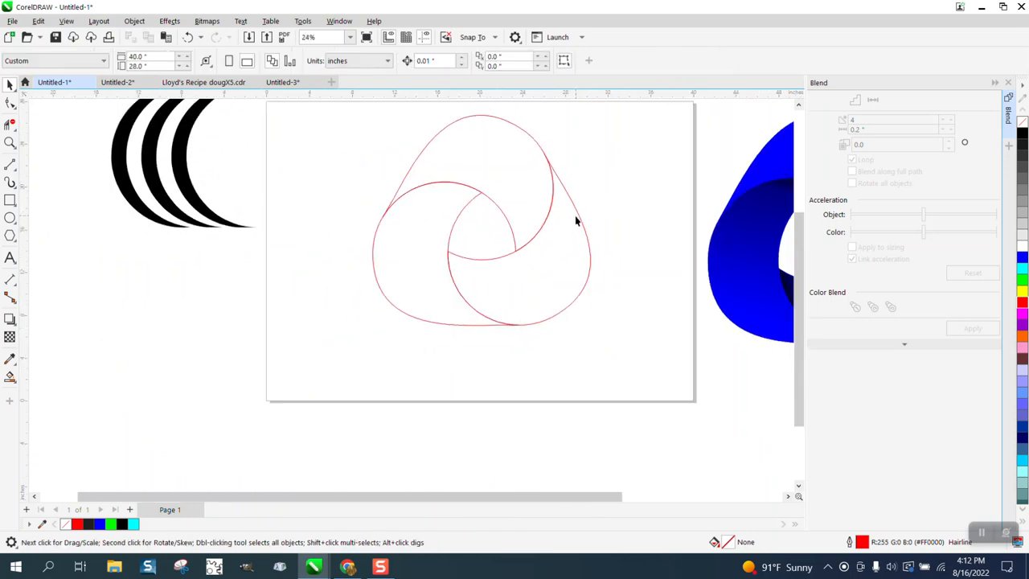
# Step: Move the black stripe group down and left beside the page and give it a black-to-white linear fountain fill rising toward its blunt tips
pyautogui.scroll(-1, 574, 216)
pyautogui.moveTo(272, 177); pyautogui.dragTo(185, 263)
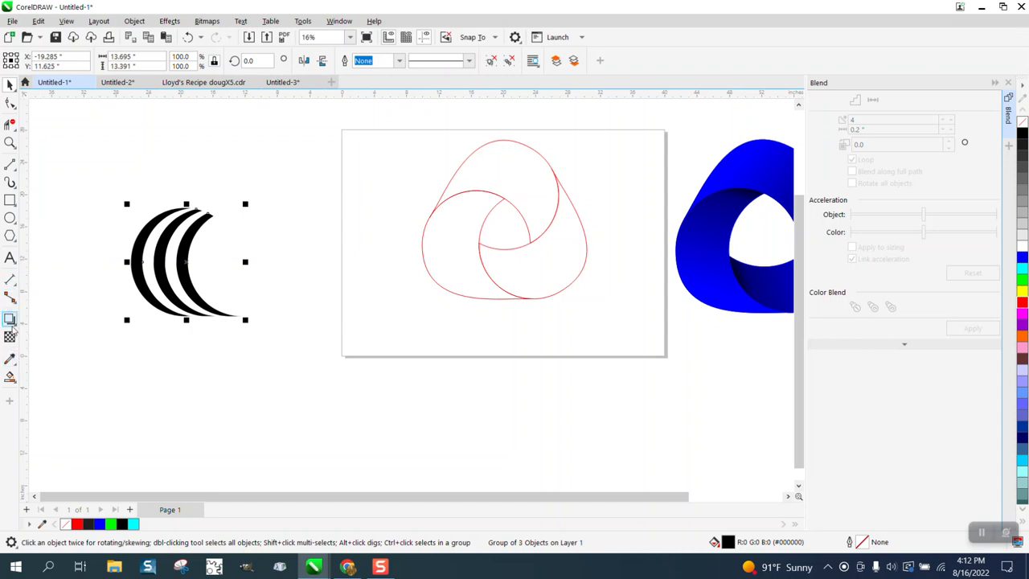
pyautogui.click(11, 376)
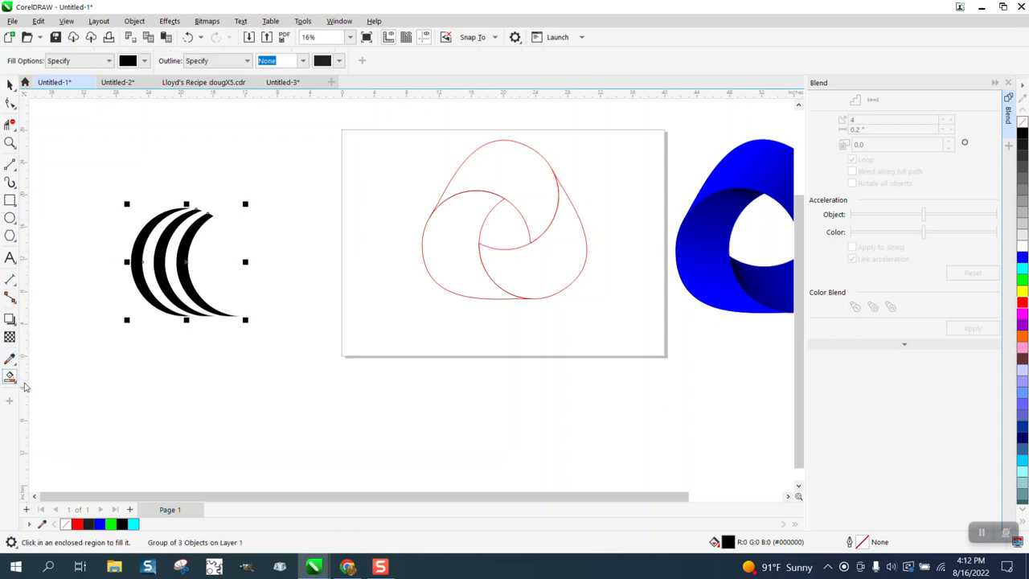
pyautogui.click(18, 384)
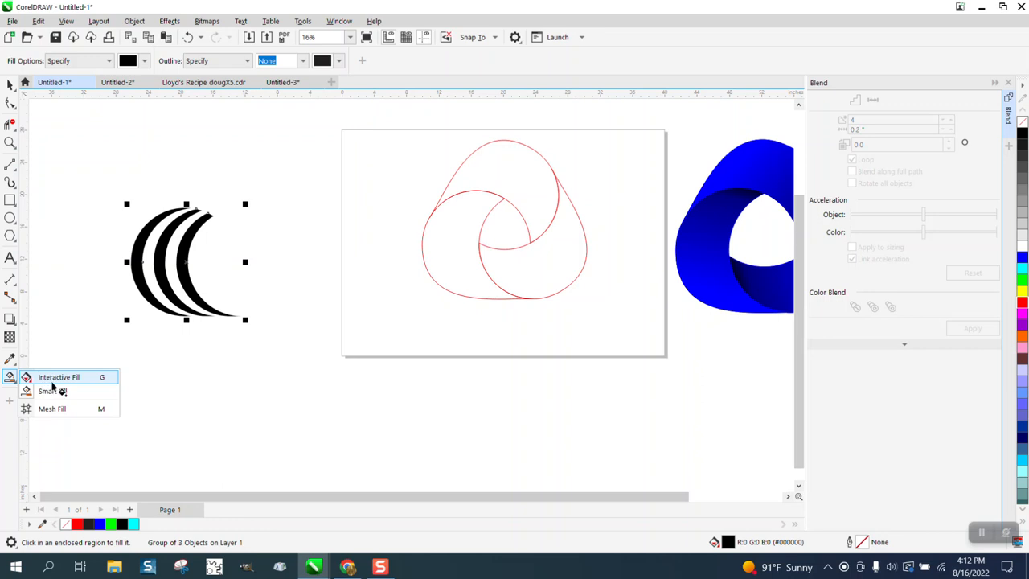
pyautogui.click(51, 382)
pyautogui.moveTo(157, 300); pyautogui.dragTo(230, 166)
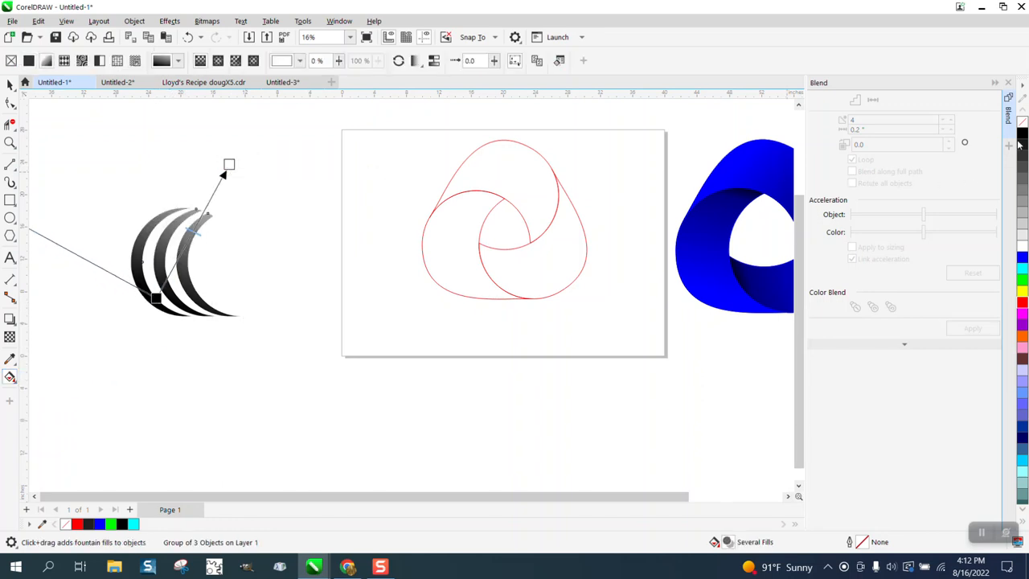
# Step: Color the fountain fill's upper end black and its lower end light grey, and shift the midpoint toward the blunt tips
pyautogui.moveTo(973, 152); pyautogui.dragTo(229, 165)
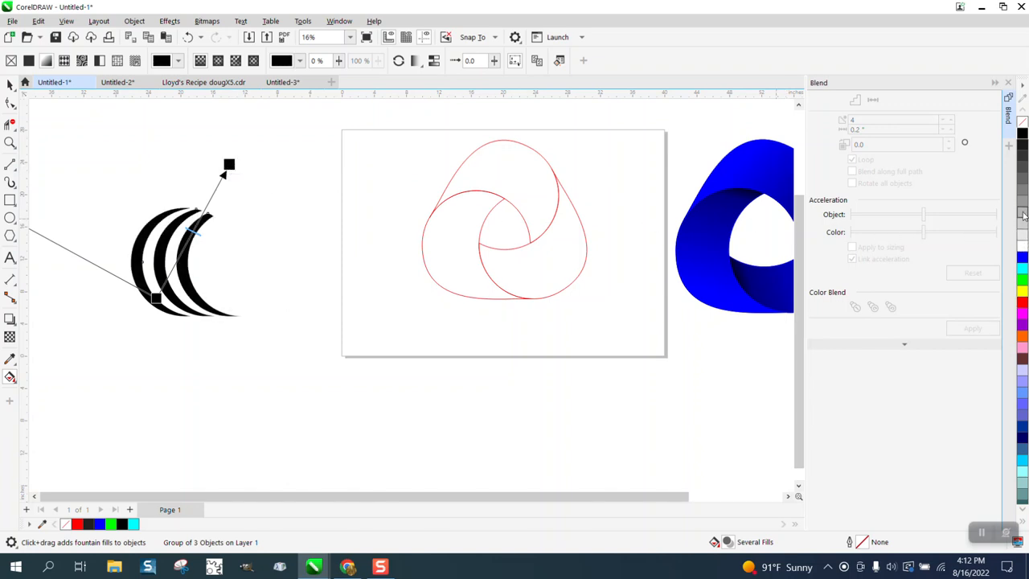
pyautogui.moveTo(1023, 214)
pyautogui.mouseDown()
pyautogui.moveTo(272, 258)
pyautogui.moveTo(157, 299)
pyautogui.moveTo(161, 316)
pyautogui.mouseUp()
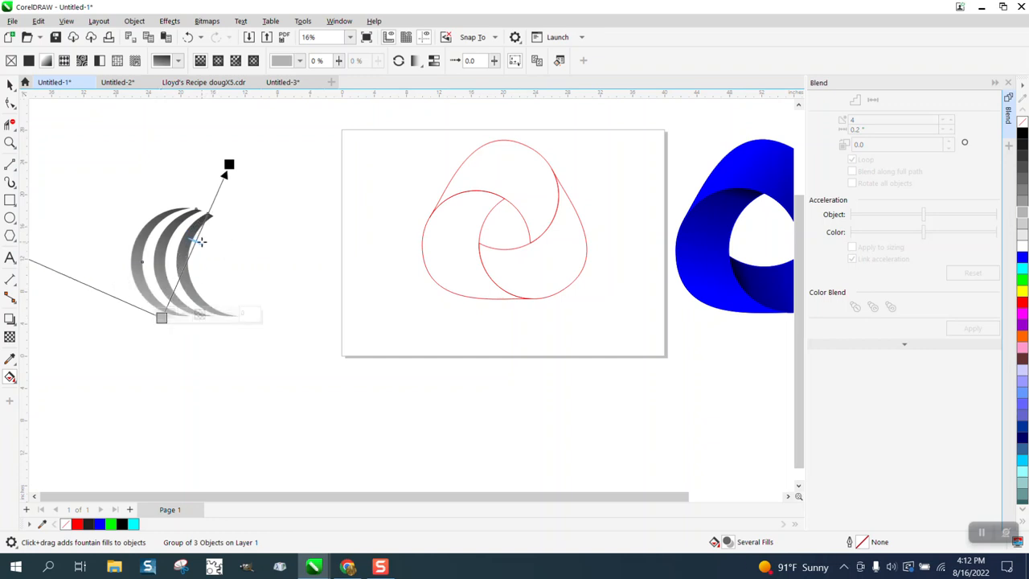
pyautogui.click(184, 285)
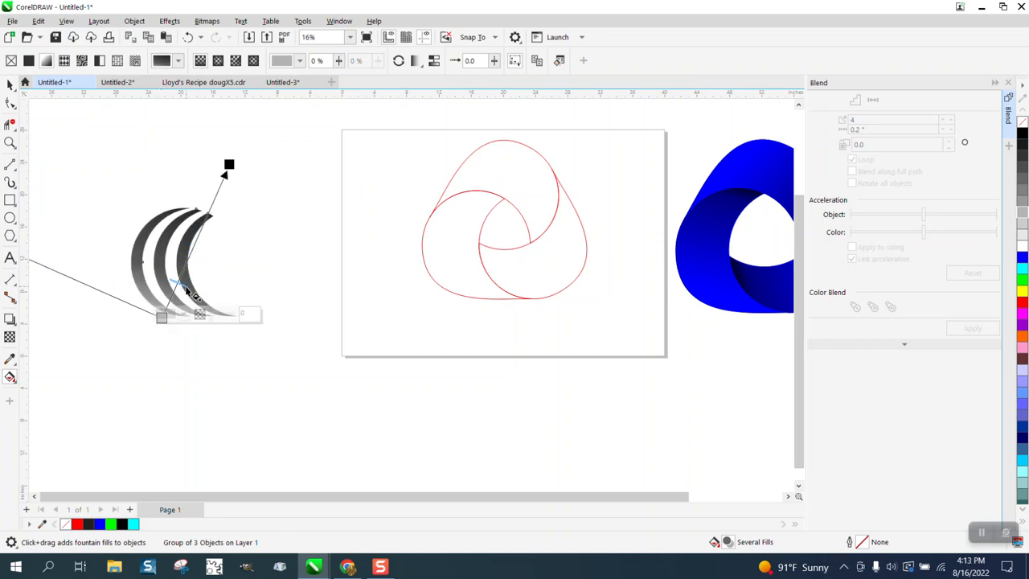
pyautogui.moveTo(197, 233)
pyautogui.mouseDown()
pyautogui.moveTo(271, 248)
pyautogui.moveTo(232, 253)
pyautogui.moveTo(205, 229)
pyautogui.mouseUp()
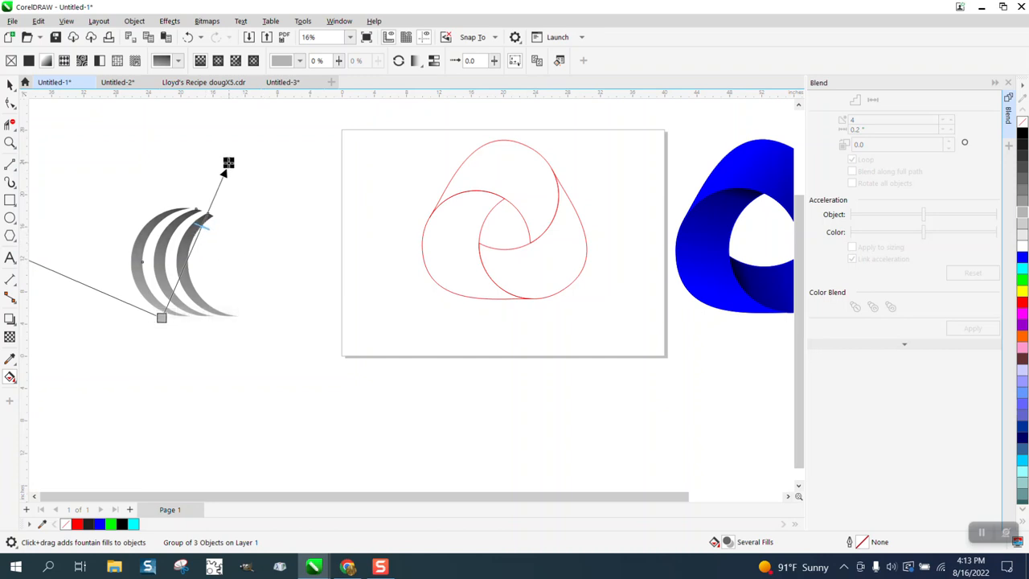
# Step: Bring the black end of the fountain fill just above the stripe tips, move its grey end slightly left, and readjust the midpoint
pyautogui.moveTo(229, 164); pyautogui.dragTo(207, 156)
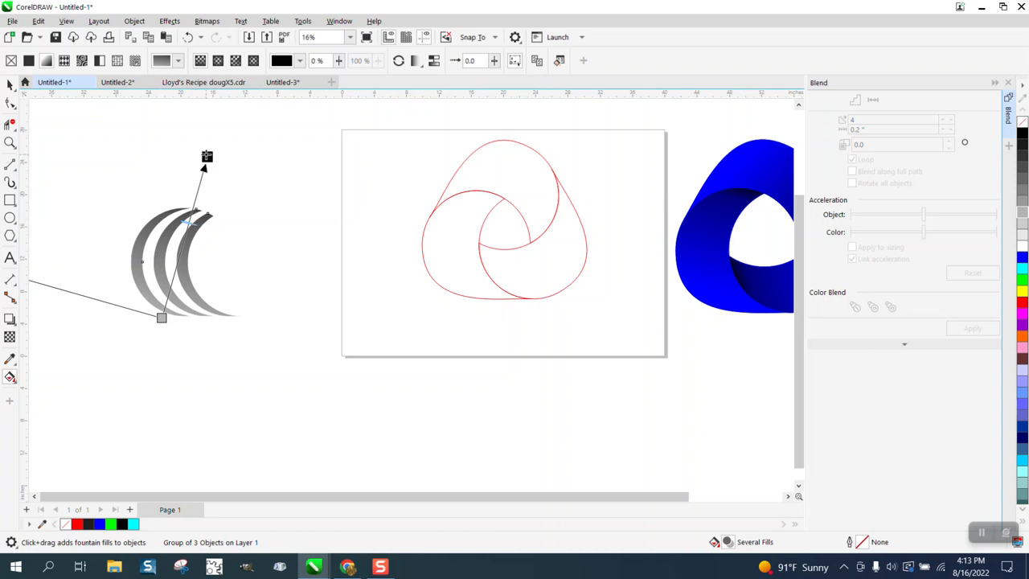
pyautogui.moveTo(206, 156); pyautogui.dragTo(203, 192)
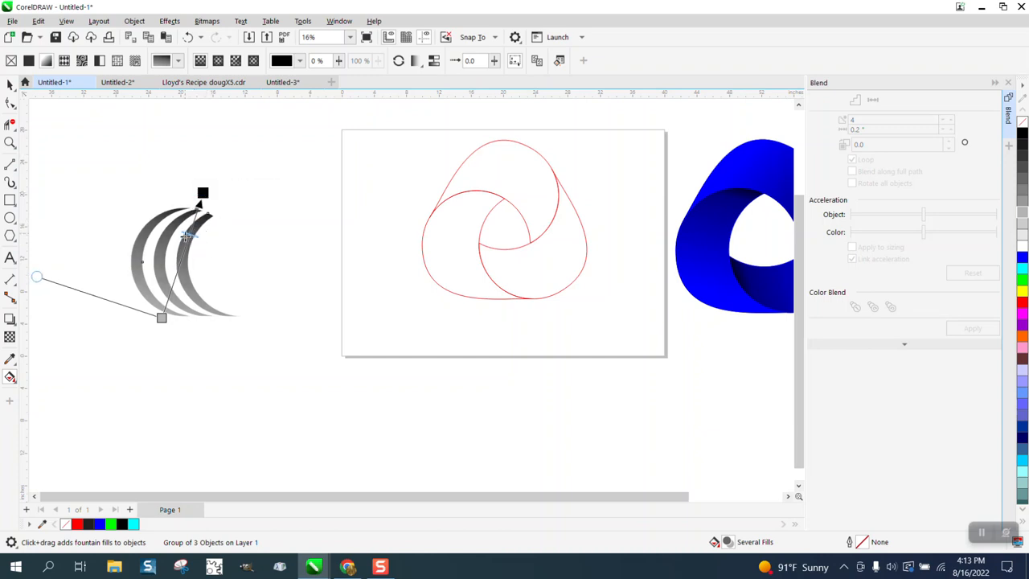
pyautogui.moveTo(162, 317); pyautogui.dragTo(147, 316)
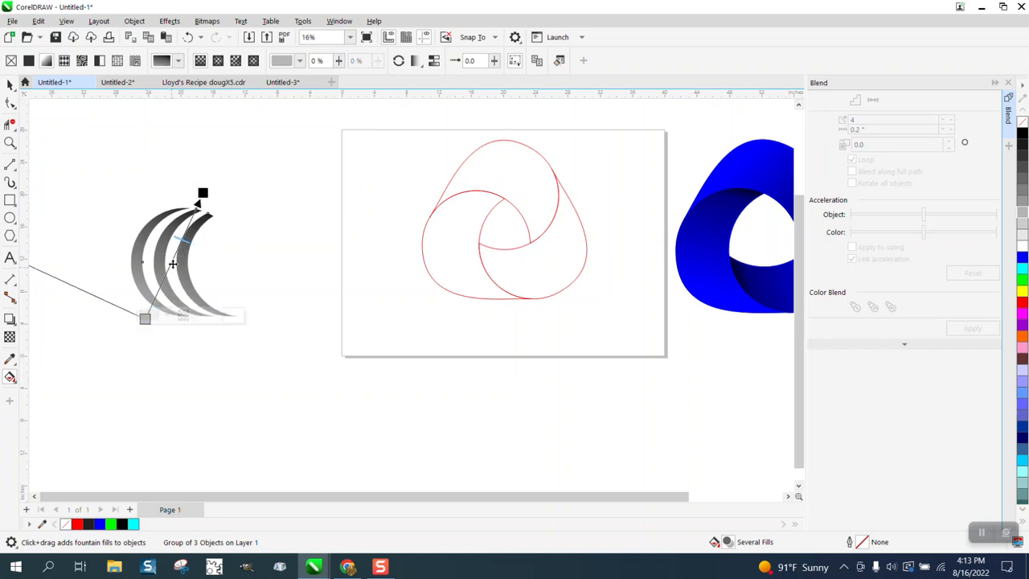
pyautogui.moveTo(184, 242); pyautogui.dragTo(192, 232)
pyautogui.click(10, 85)
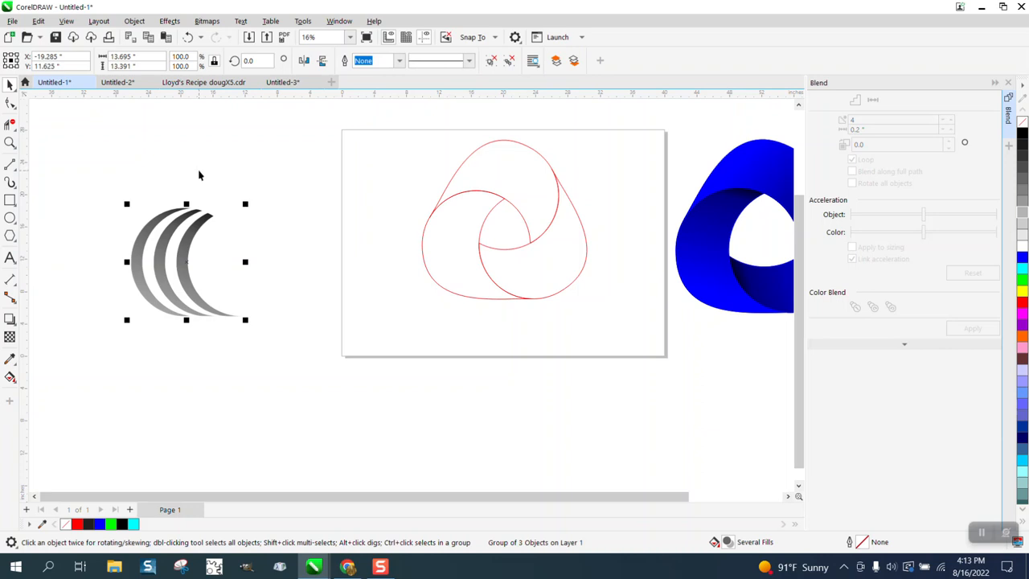
# Step: Change the lower end color of the stripe group's fountain fill to yellow
pyautogui.click(11, 377)
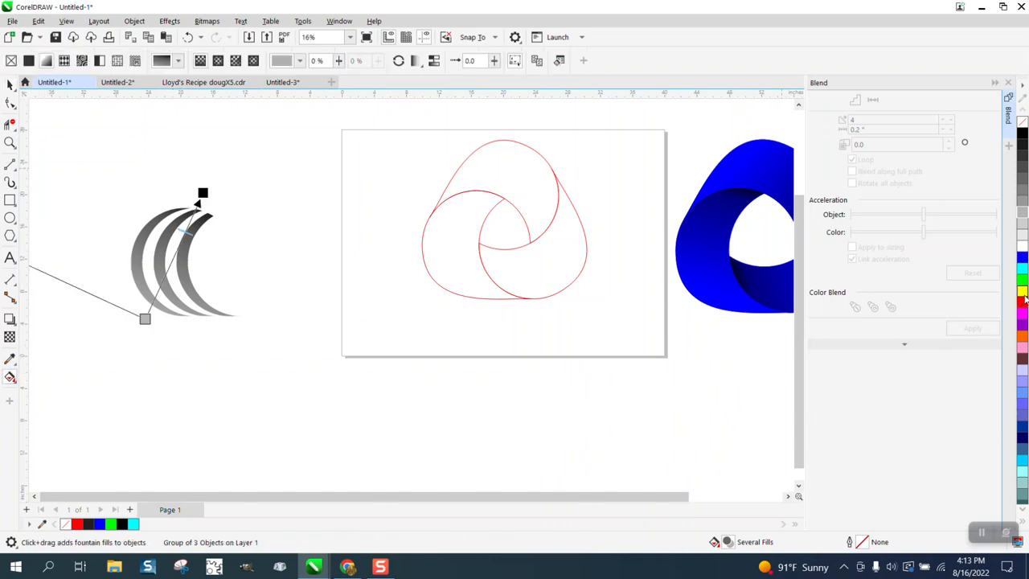
pyautogui.moveTo(822, 293); pyautogui.dragTo(145, 319)
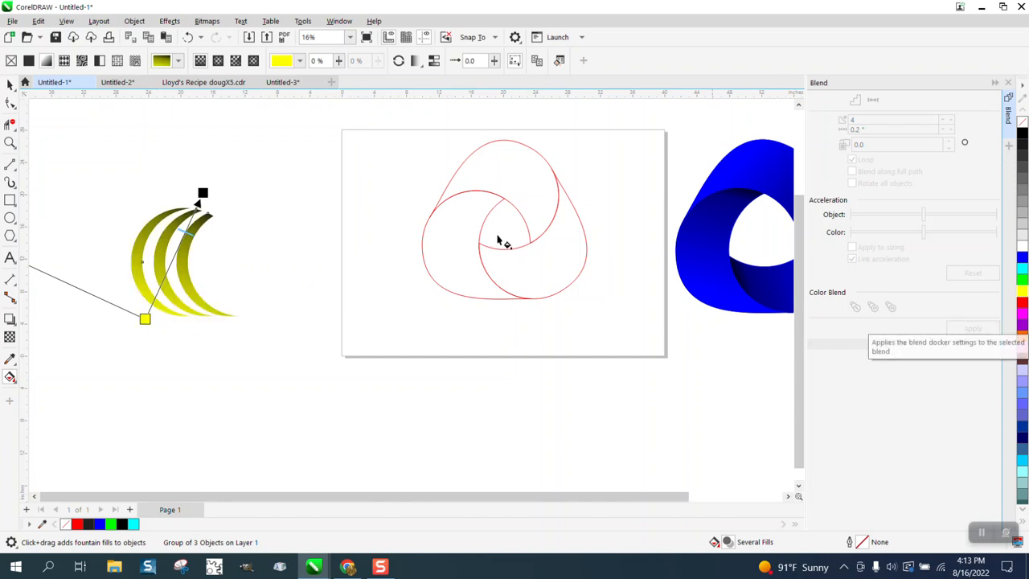
pyautogui.click(9, 84)
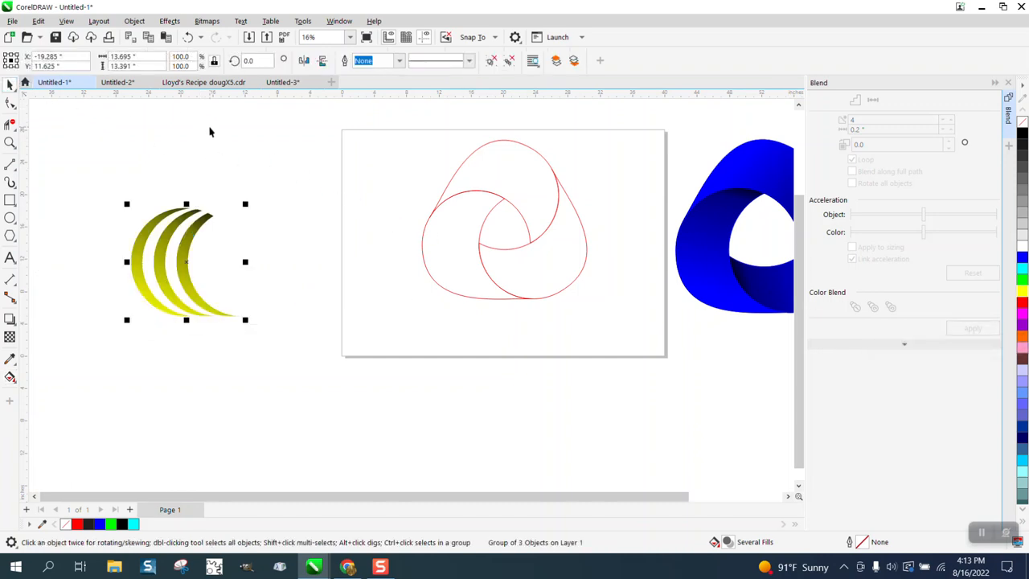
# Step: Arrange three copies of the yellow-to-black stripe group in a row and rotate the leftmost one by 240 degrees
pyautogui.scroll(-1, 210, 131)
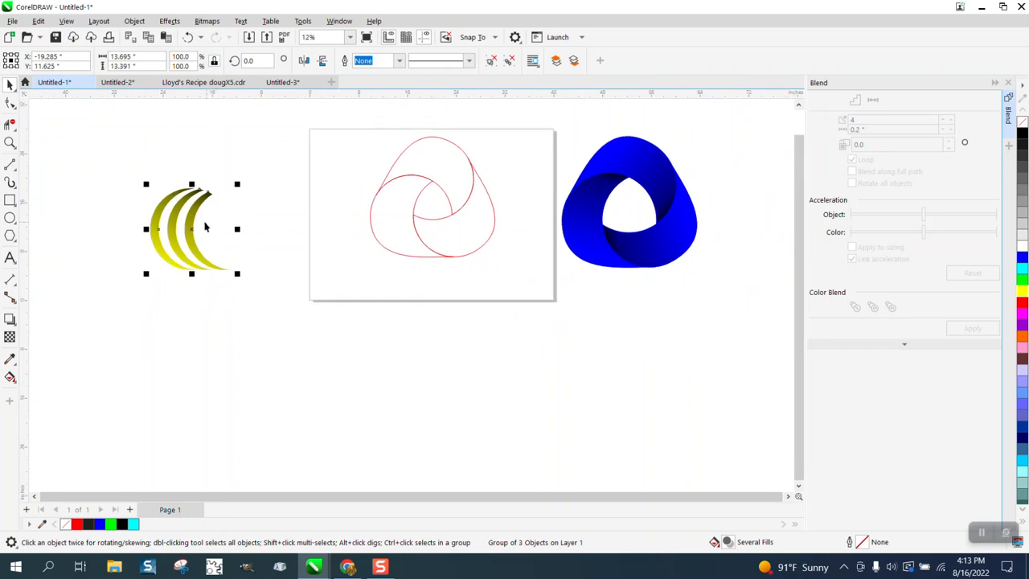
pyautogui.moveTo(193, 227); pyautogui.dragTo(131, 234)
pyautogui.click(249, 60)
pyautogui.write('240')
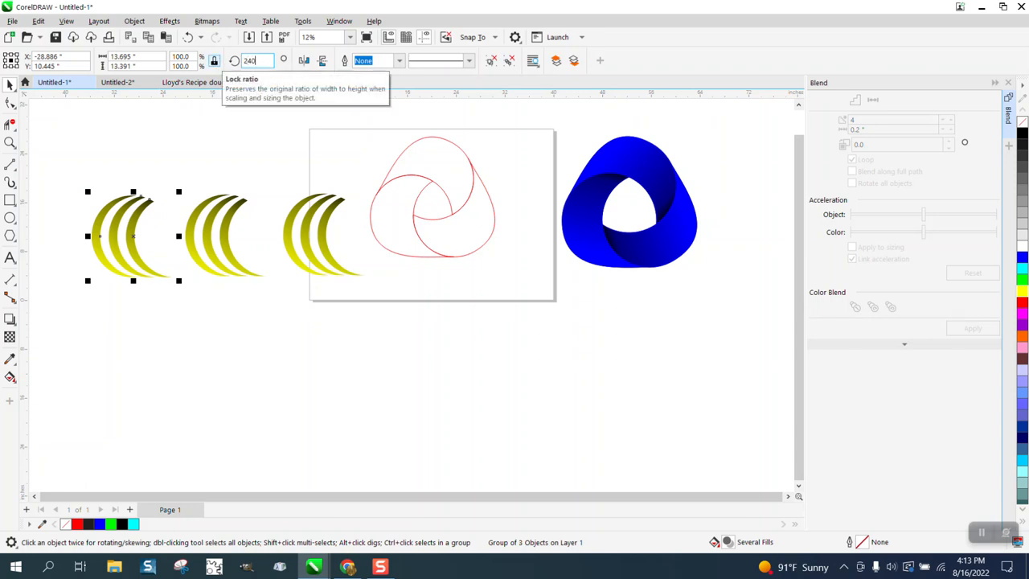
pyautogui.press('Return')
# Step: Rotate the middle stripe group by 120 degrees
pyautogui.click(239, 204)
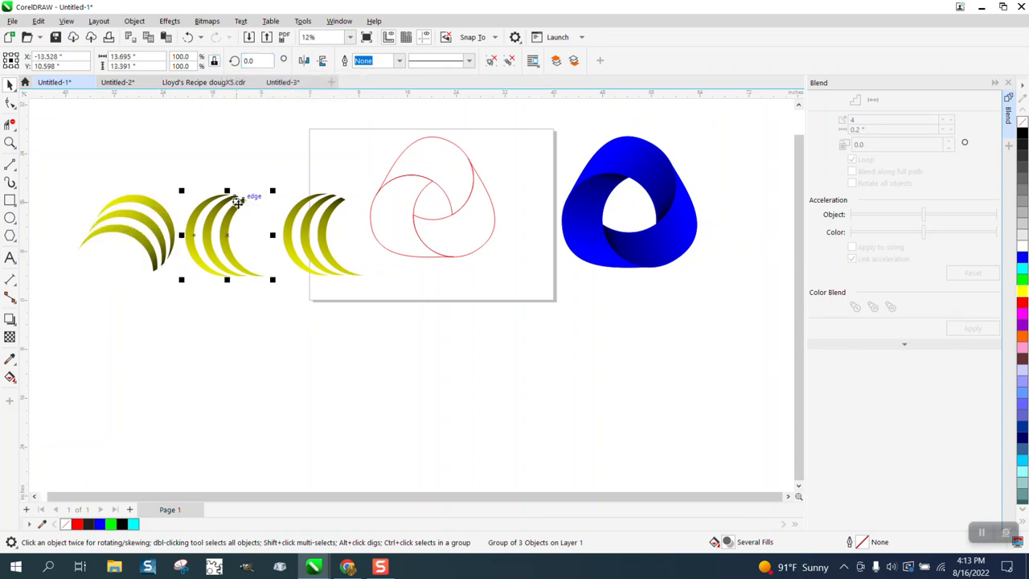
pyautogui.click(244, 61)
pyautogui.click(215, 65)
pyautogui.write('120')
pyautogui.press('Return')
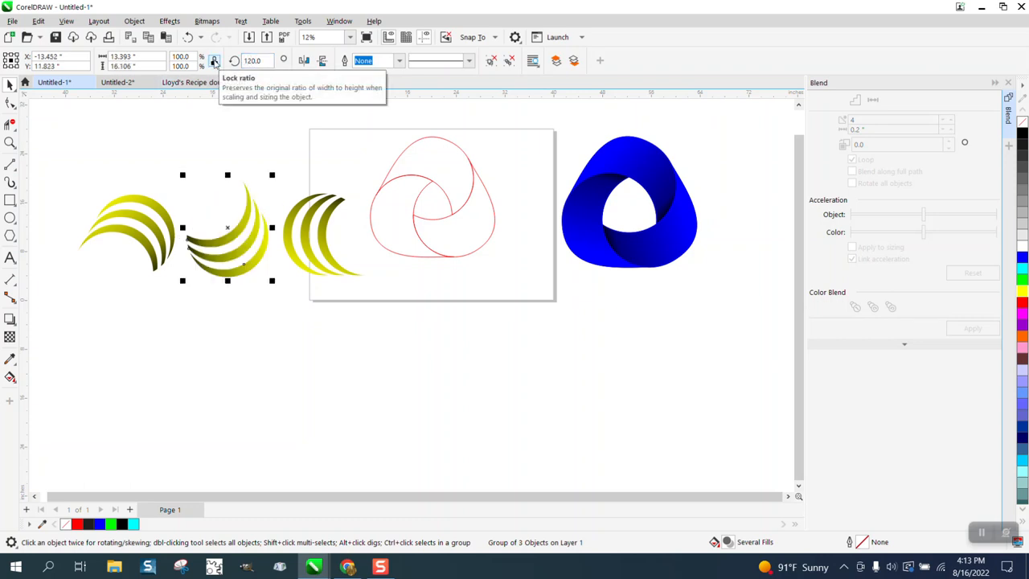
# Step: Fit the unrotated stripe group inside the logo's left crescent, snapping its inner blunt tip to the crescent's upper corner
pyautogui.click(339, 209)
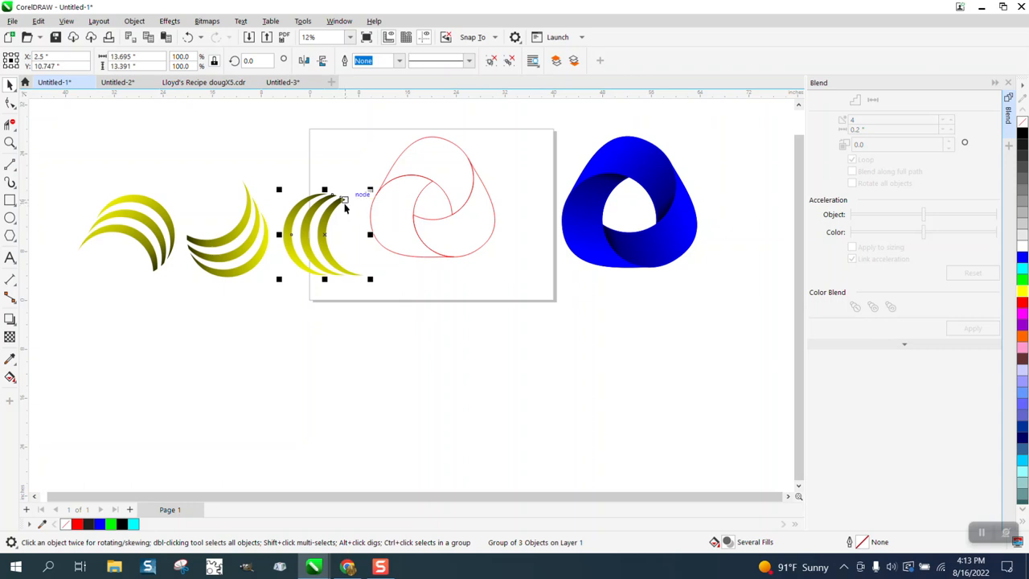
pyautogui.moveTo(344, 199); pyautogui.dragTo(431, 184)
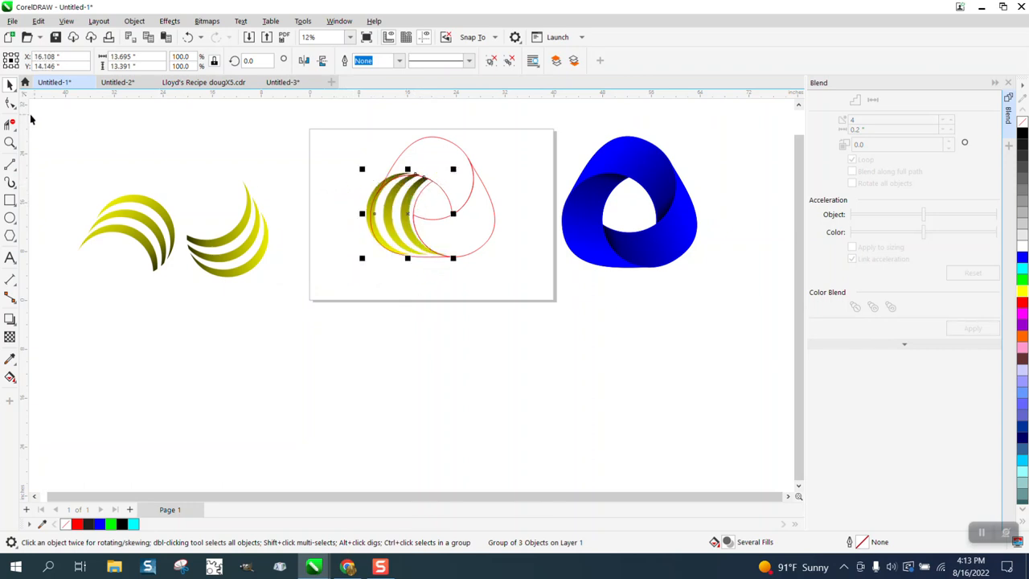
pyautogui.click(9, 142)
pyautogui.moveTo(346, 161); pyautogui.dragTo(529, 298)
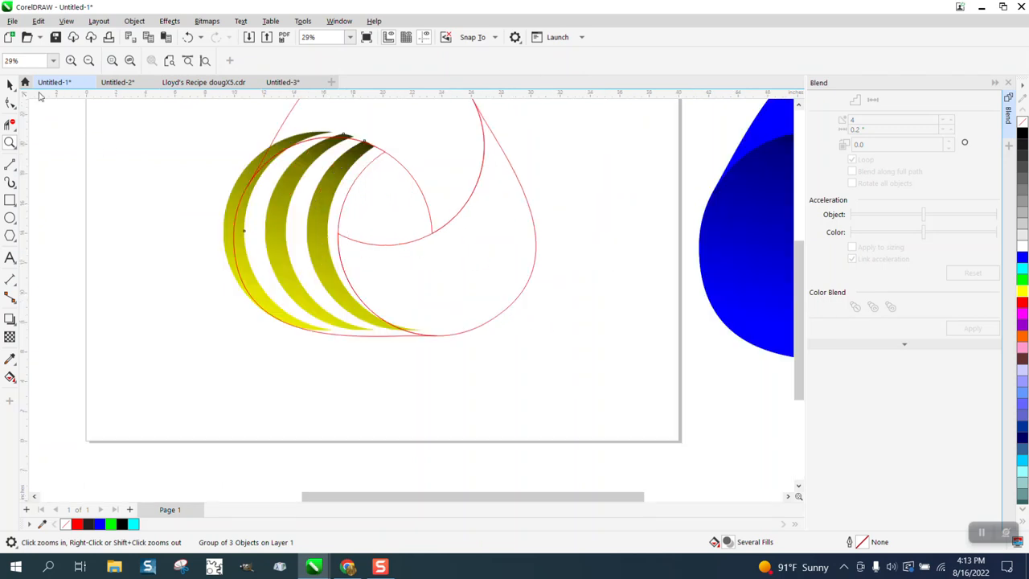
pyautogui.click(10, 84)
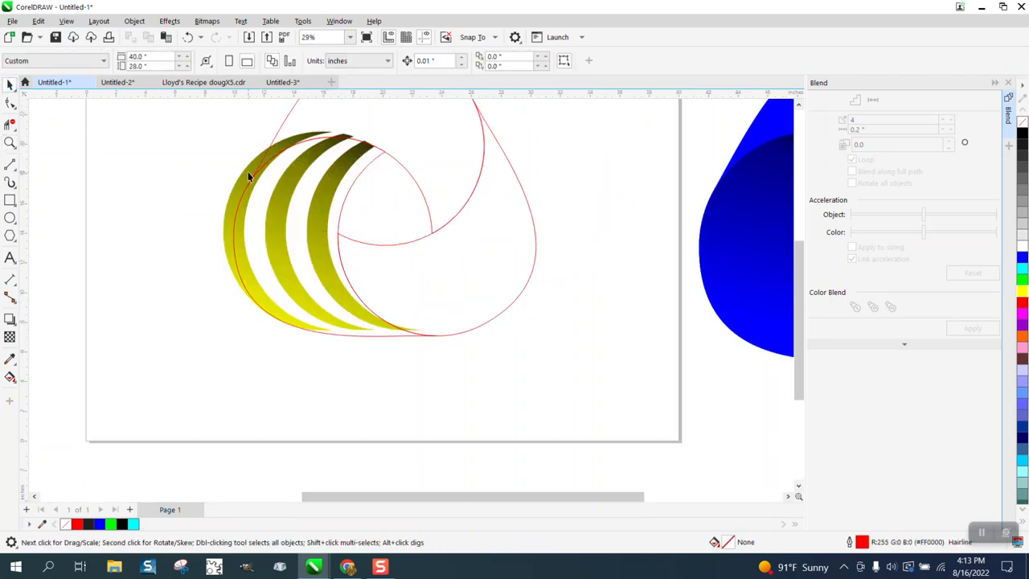
pyautogui.moveTo(242, 175); pyautogui.dragTo(202, 208)
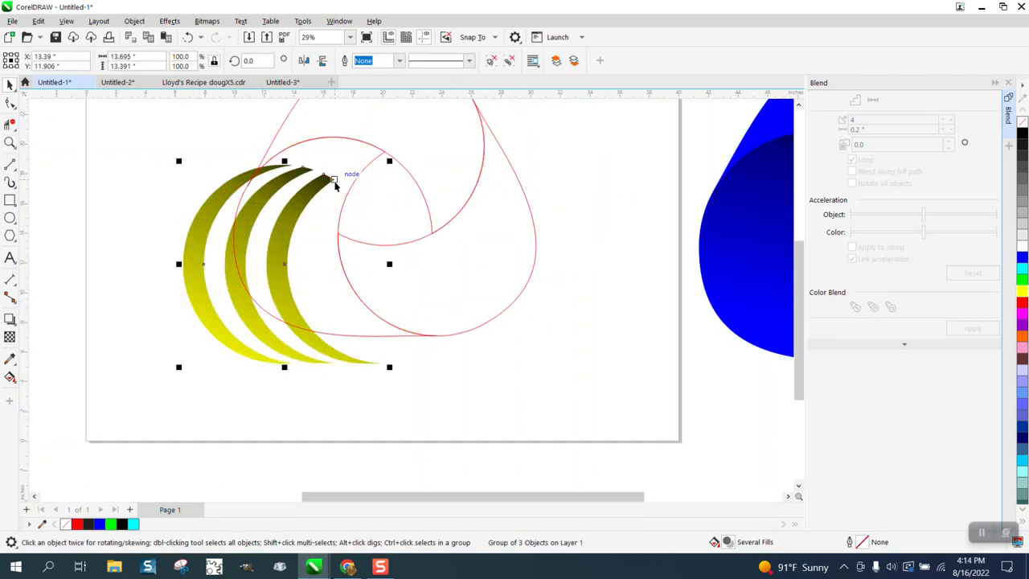
pyautogui.moveTo(333, 180); pyautogui.dragTo(384, 153)
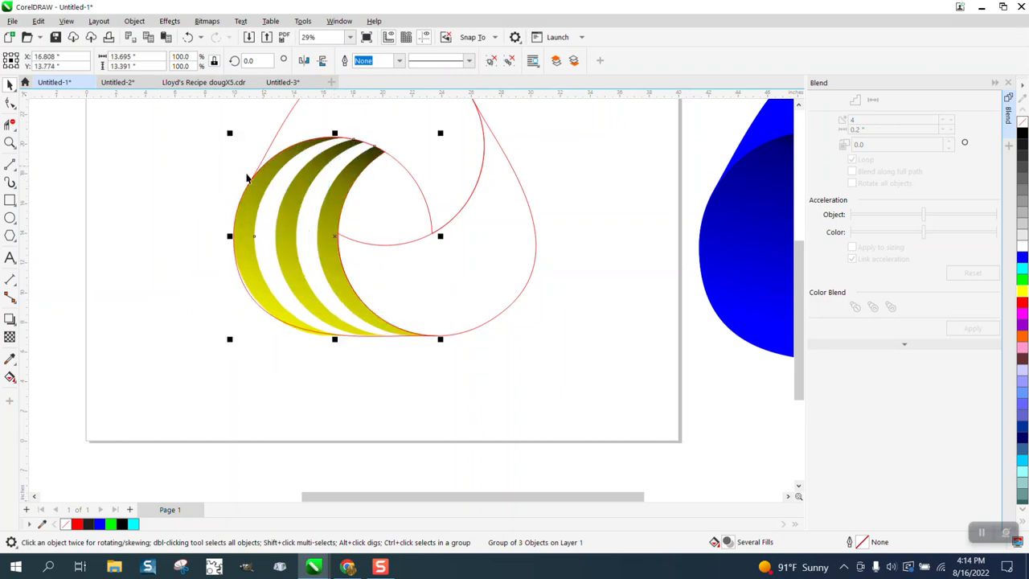
# Step: Move the 120-degree stripe group to the logo's lower right and the 240-degree group to its upper right
pyautogui.scroll(-3, 179, 202)
pyautogui.scroll(-2, 282, 317)
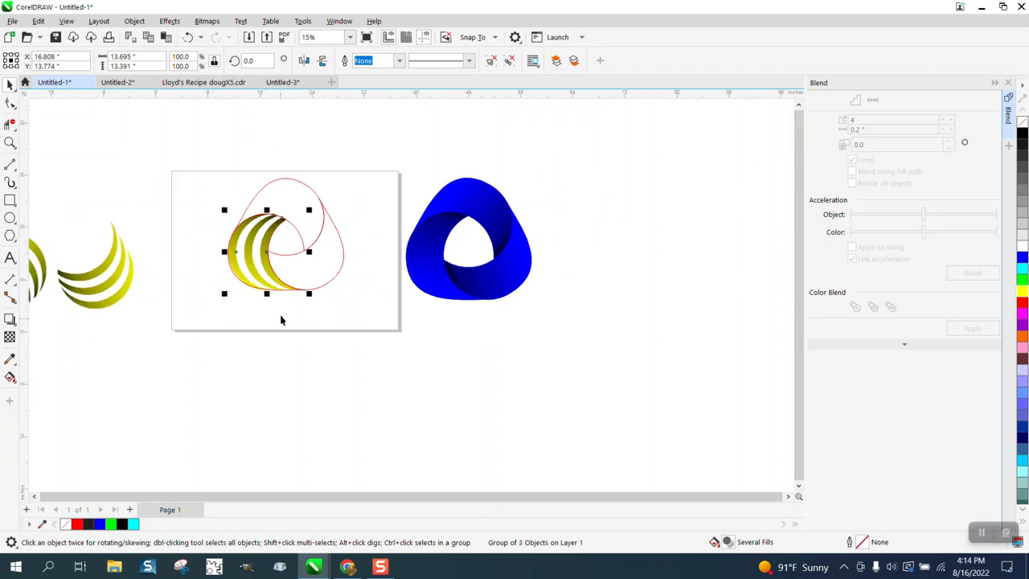
pyautogui.moveTo(167, 291); pyautogui.dragTo(343, 321)
pyautogui.moveTo(113, 278); pyautogui.dragTo(322, 197)
pyautogui.click(10, 142)
pyautogui.moveTo(238, 234); pyautogui.dragTo(427, 368)
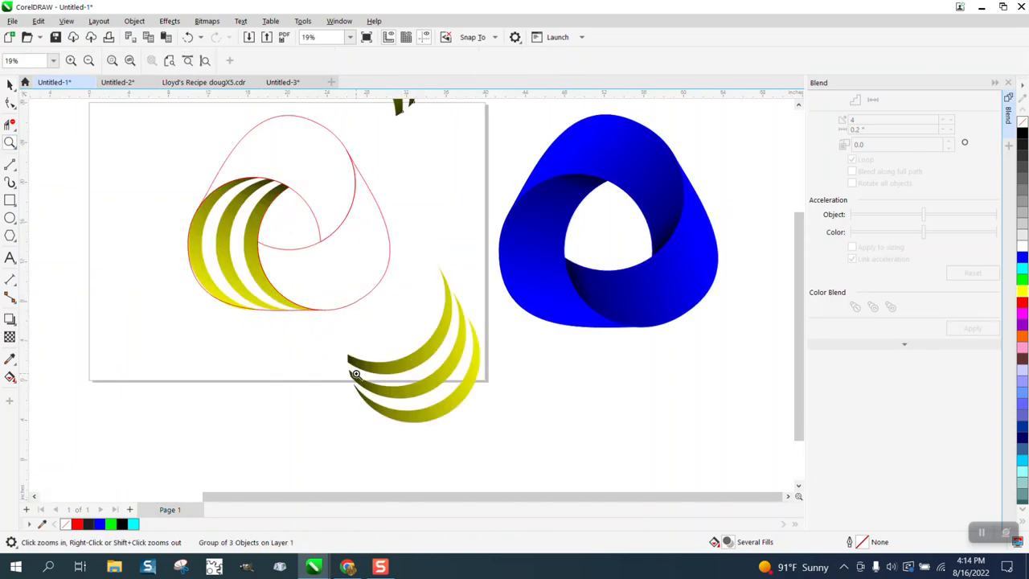
pyautogui.click(9, 85)
pyautogui.click(358, 373)
pyautogui.moveTo(356, 350); pyautogui.dragTo(374, 322)
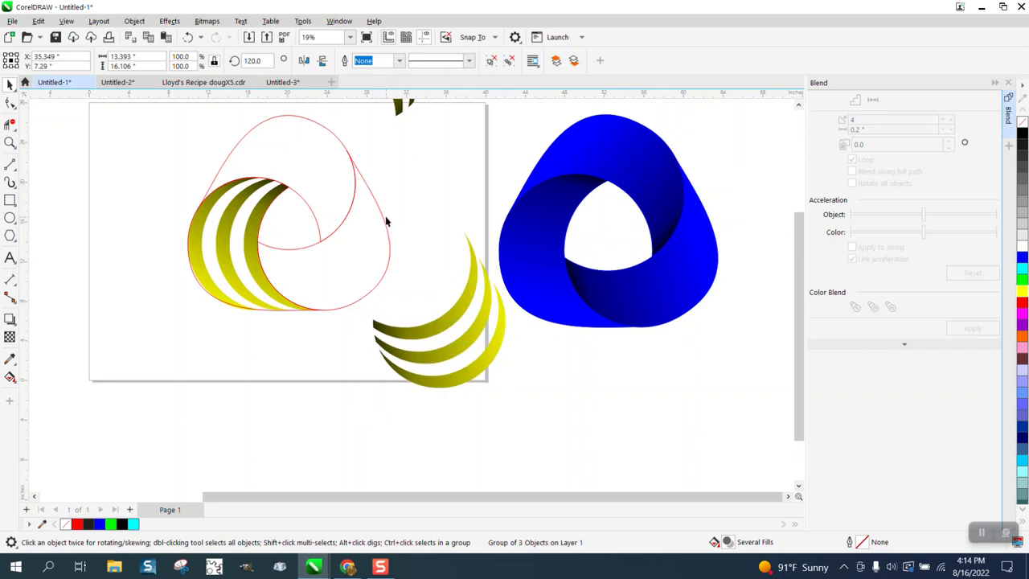
# Step: Fit the 120-degree stripe group into the logo's lower-right crescent, placing its inner blunt tip on the left crescent's inner edge
pyautogui.click(417, 201)
pyautogui.click(495, 38)
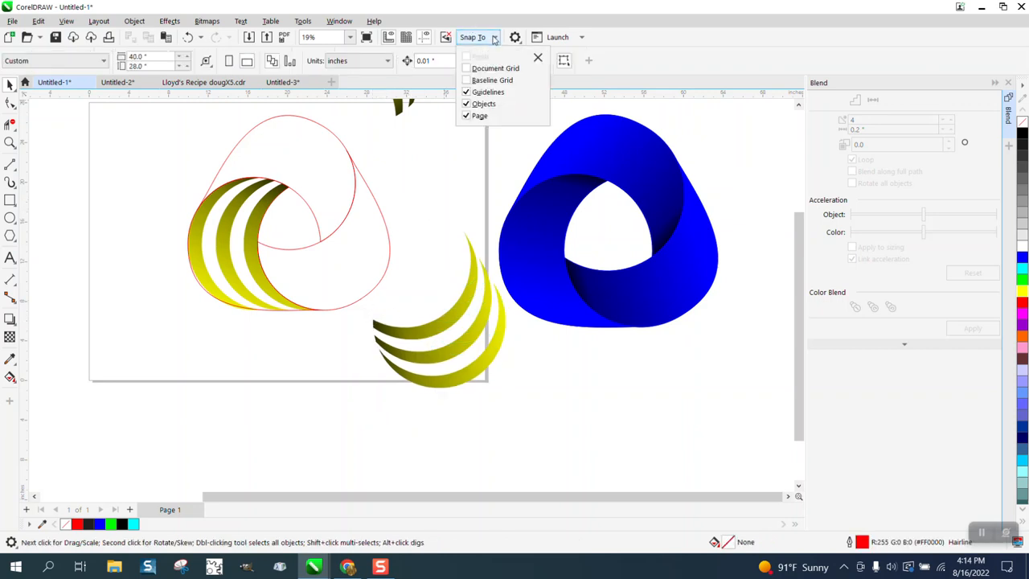
pyautogui.click(414, 245)
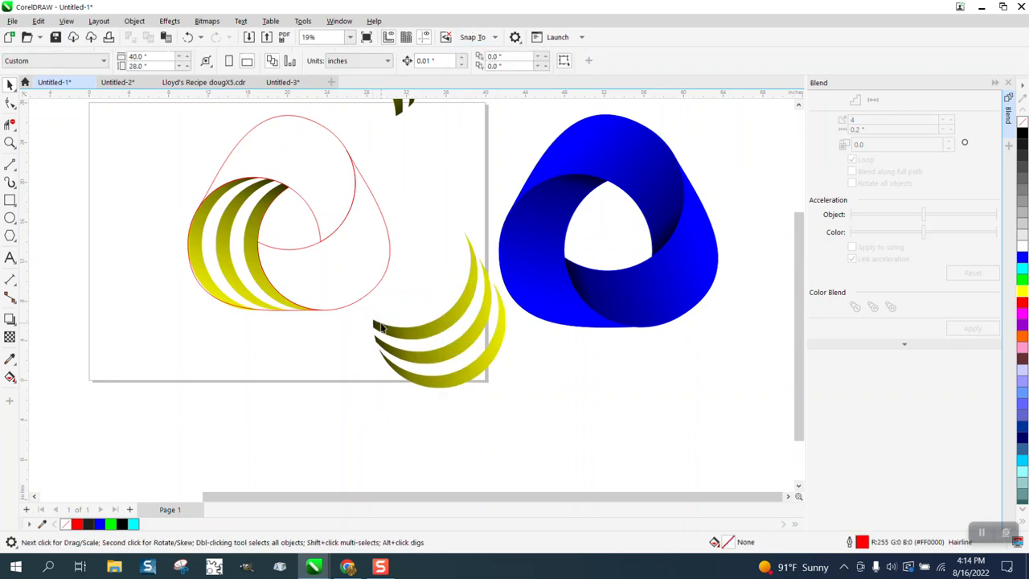
pyautogui.moveTo(382, 328); pyautogui.dragTo(261, 246)
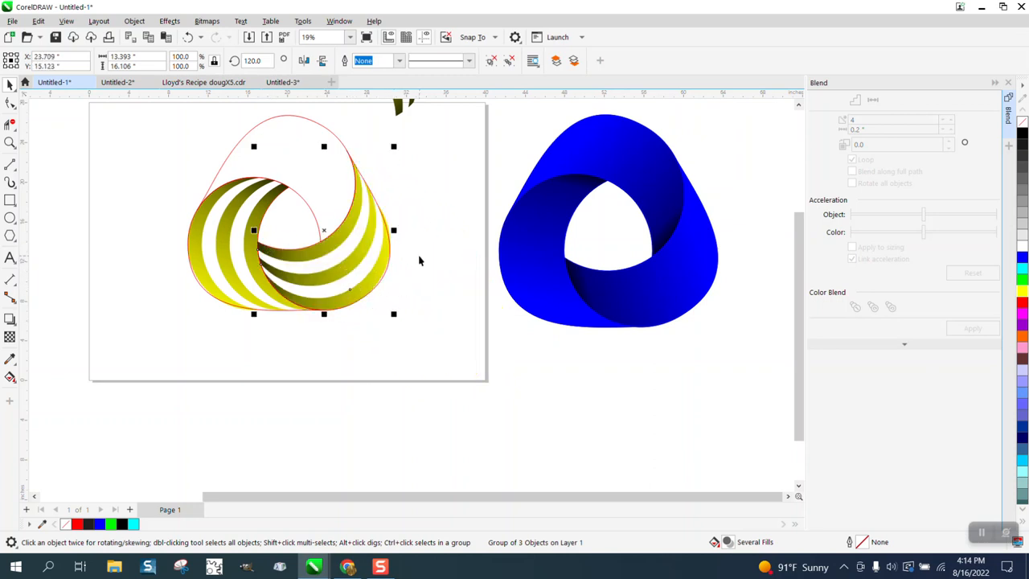
# Step: Fit the 240-degree stripe group into the logo's top crescent, placing its inner blunt tip on the crescent's inner lower corner
pyautogui.scroll(-2, 419, 260)
pyautogui.moveTo(415, 191); pyautogui.dragTo(381, 236)
pyautogui.click(9, 142)
pyautogui.moveTo(301, 181); pyautogui.dragTo(513, 314)
pyautogui.click(9, 84)
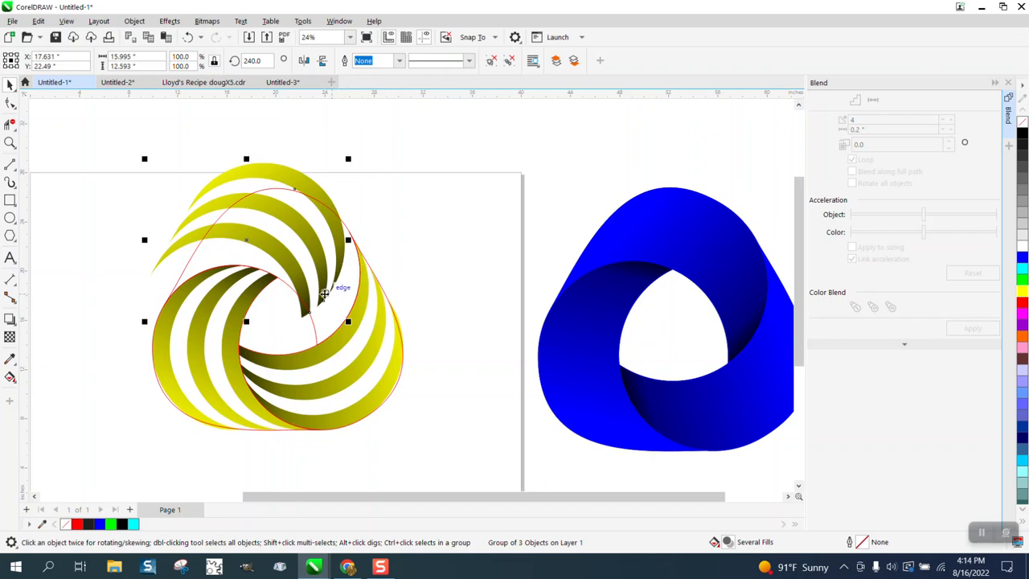
pyautogui.moveTo(303, 314); pyautogui.dragTo(316, 339)
pyautogui.scroll(-1, 377, 250)
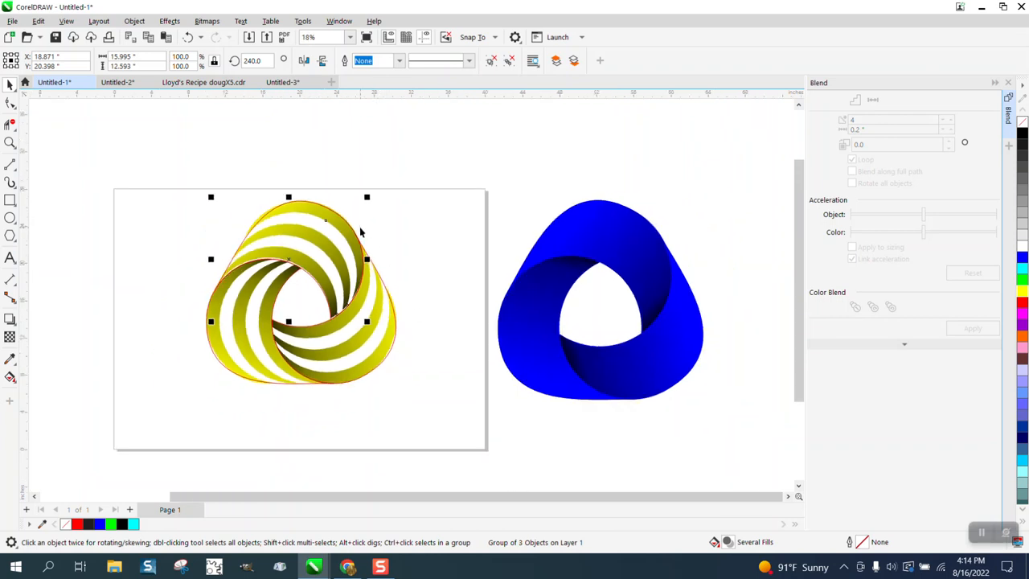
# Step: Nudge the top crescent's red outline slightly downward
pyautogui.click(10, 143)
pyautogui.moveTo(205, 201); pyautogui.dragTo(503, 393)
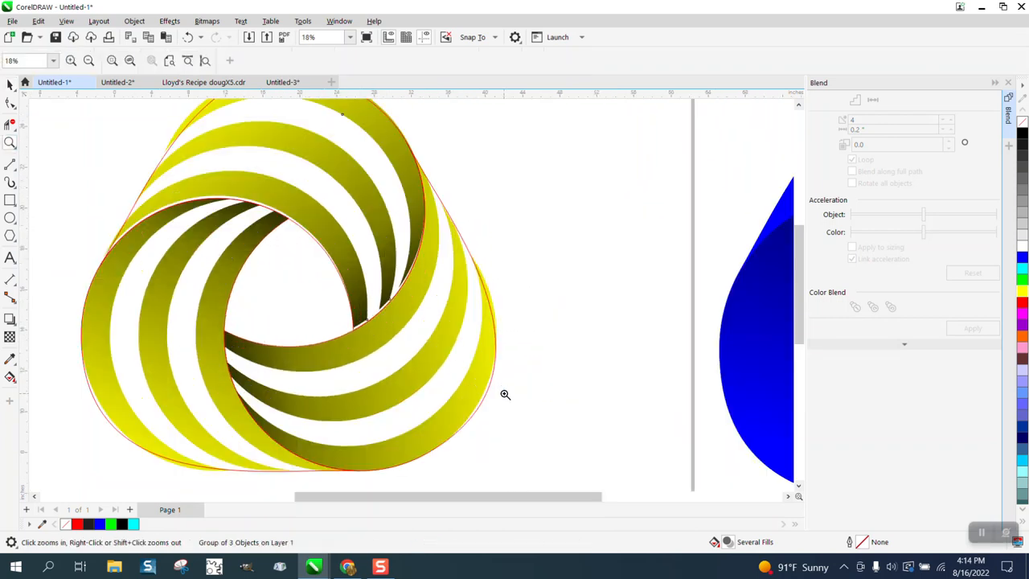
pyautogui.click(10, 84)
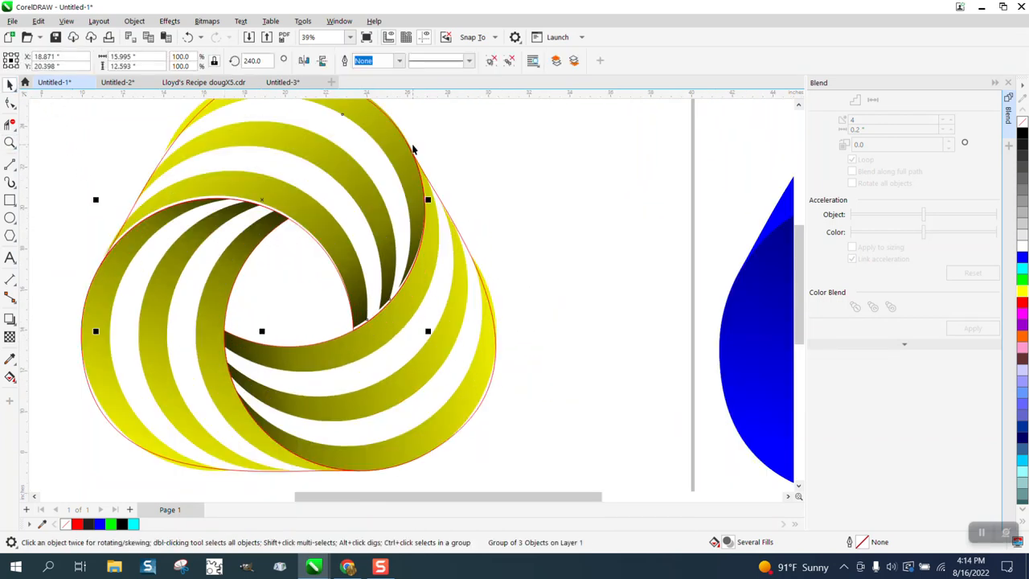
pyautogui.click(540, 154)
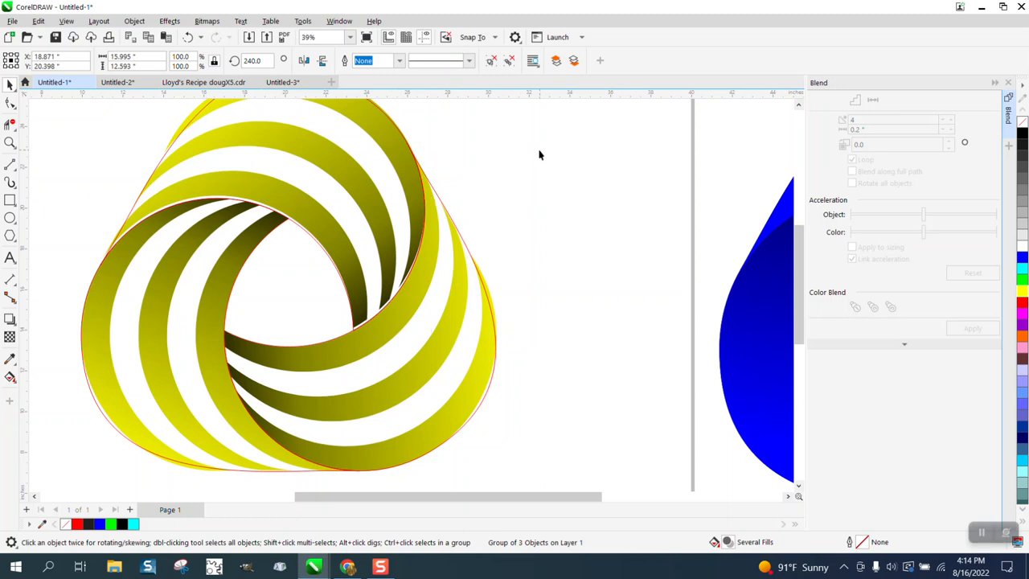
pyautogui.click(410, 166)
pyautogui.moveTo(410, 166); pyautogui.dragTo(411, 166)
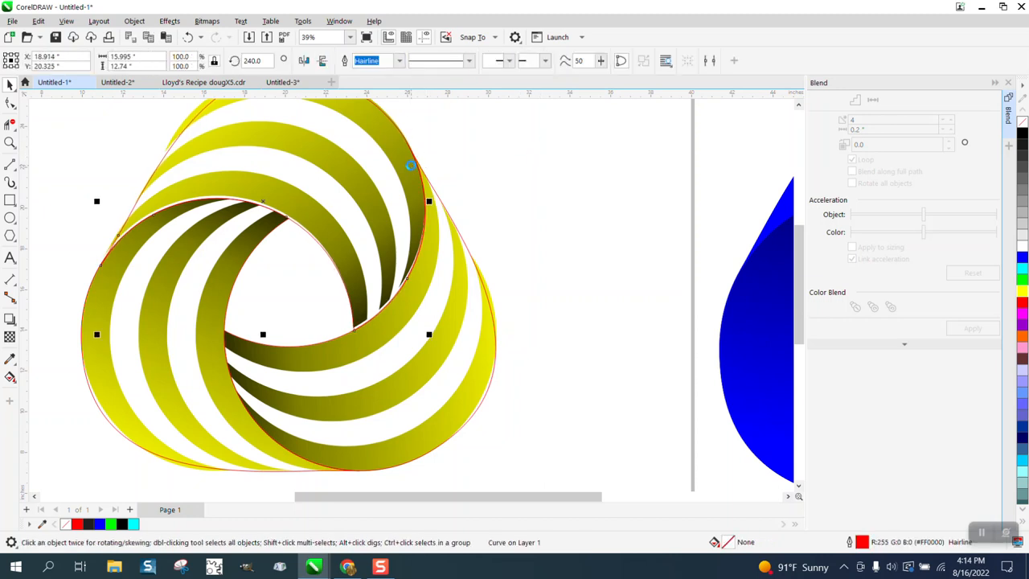
pyautogui.press('Down')
pyautogui.press('Down')
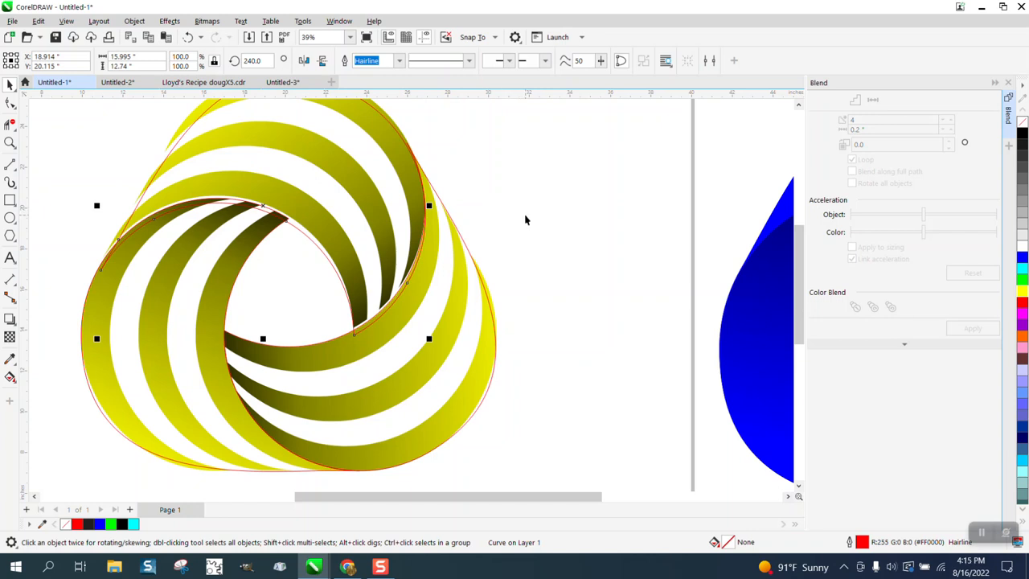
# Step: Delete the red guide outlines of all three crescents from the striped logo
pyautogui.click(524, 217)
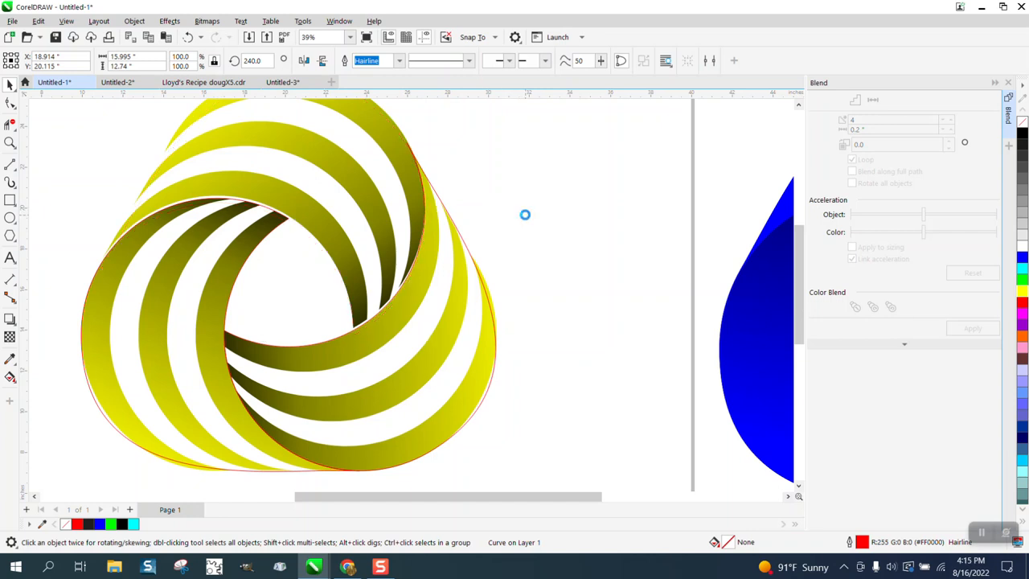
pyautogui.click(418, 251)
pyautogui.press('Delete')
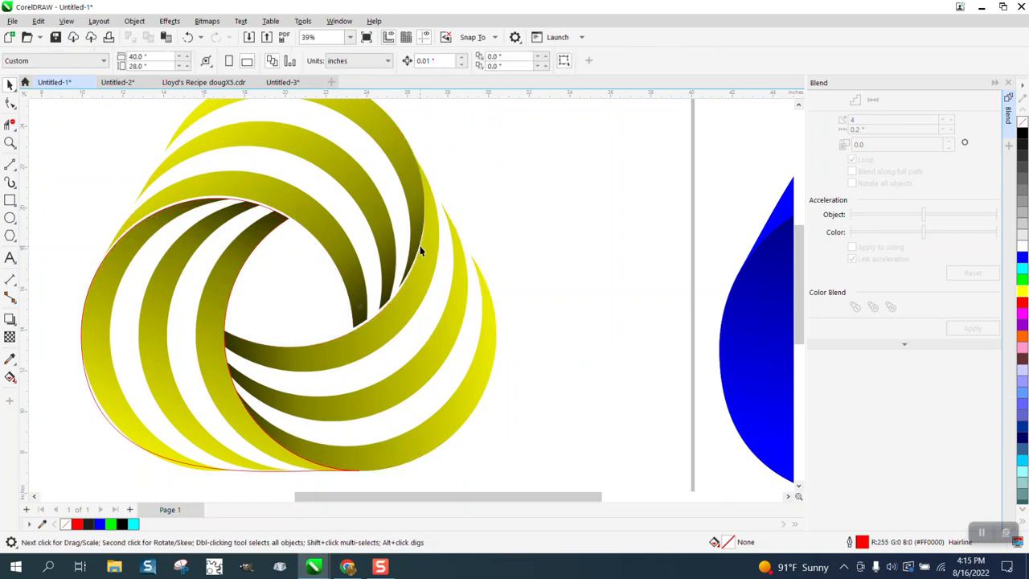
pyautogui.click(270, 212)
pyautogui.press('Delete')
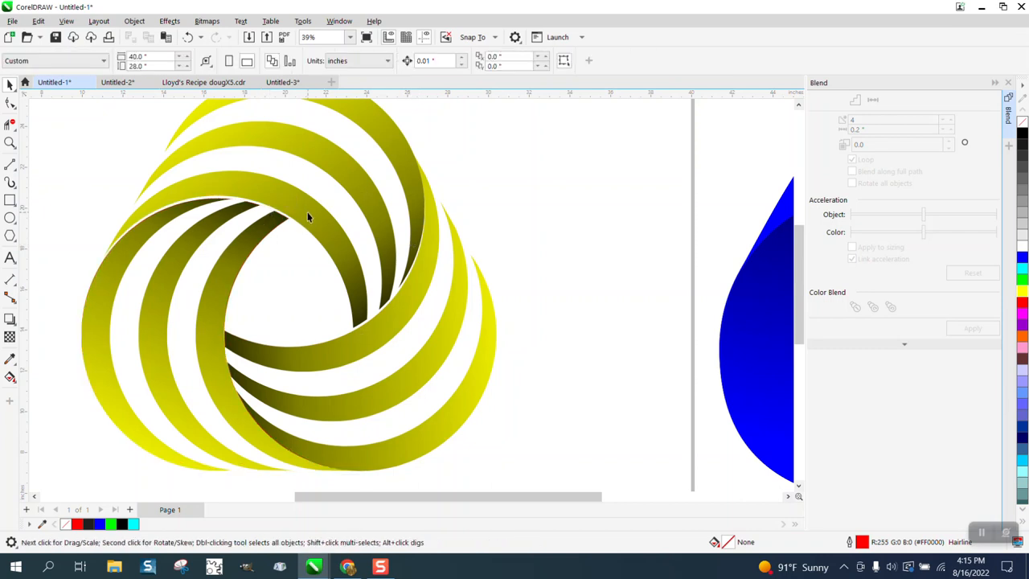
# Step: Nudge the top stripe group down and right to X 18.901", Y 20.268" so it meets the neighbouring stripes
pyautogui.click(310, 212)
pyautogui.moveTo(313, 210); pyautogui.dragTo(315, 213)
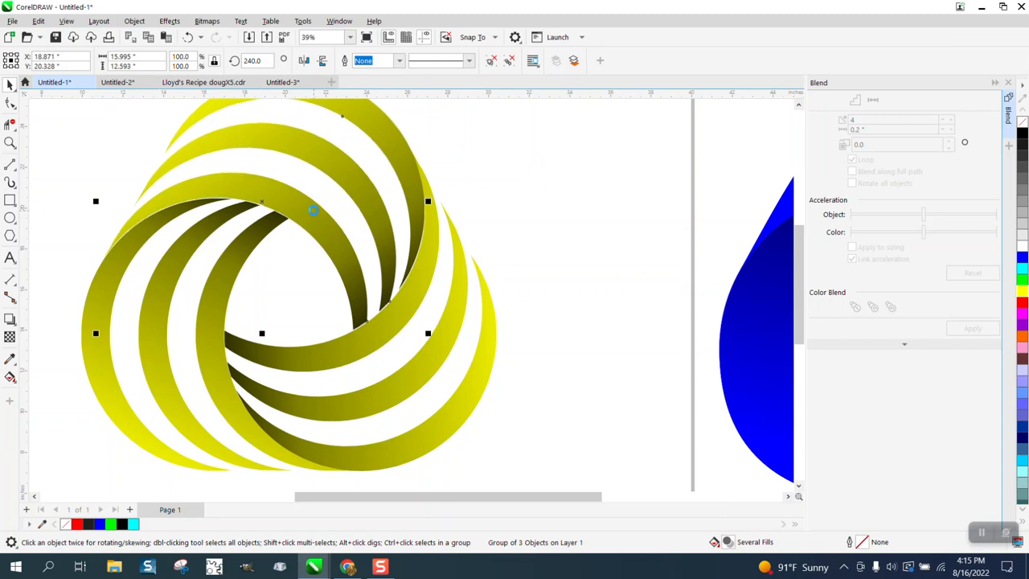
pyautogui.press('Right')
pyautogui.press('Right')
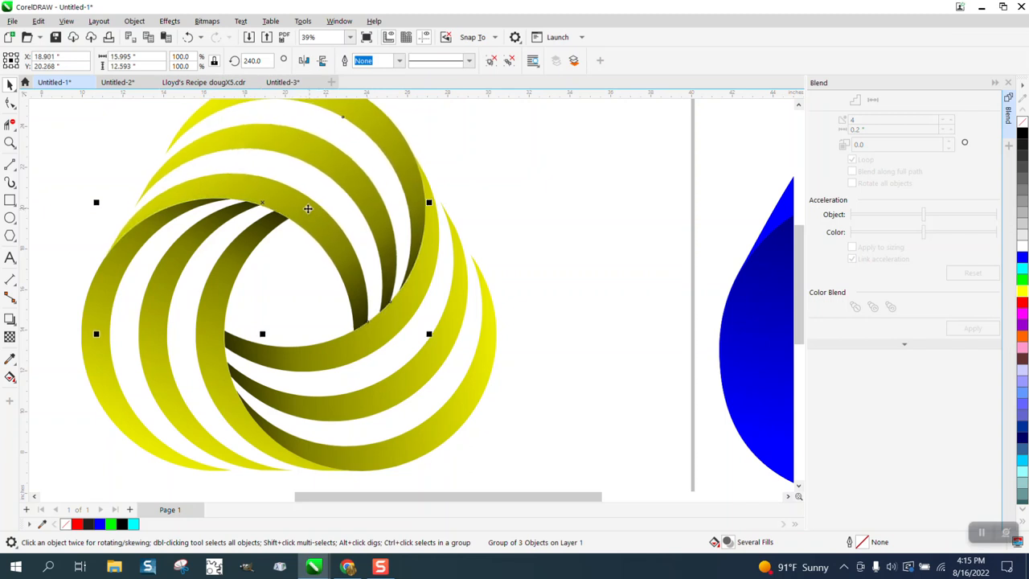
# Step: Nudge the lower-right stripe group 0.03" to the left against the left stripe group
pyautogui.click(314, 353)
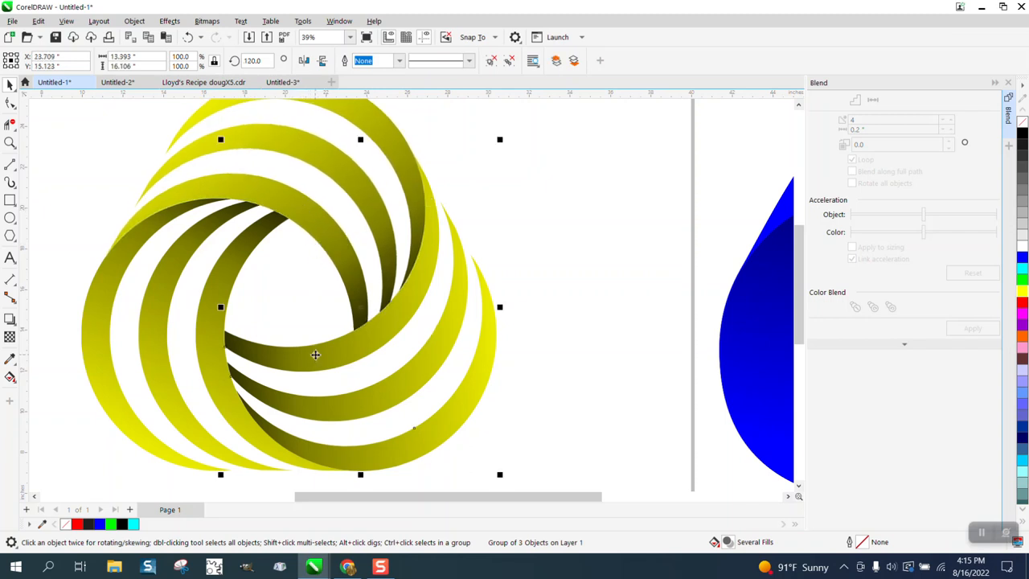
pyautogui.press('Left')
pyautogui.press('Left')
pyautogui.press('Left')
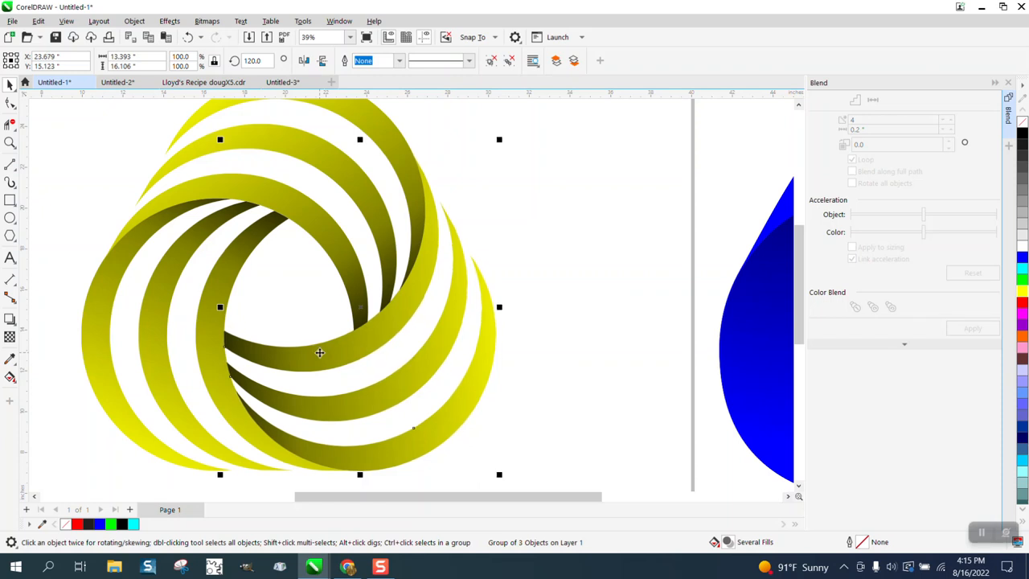
pyautogui.click(544, 236)
pyautogui.scroll(-2, 450, 225)
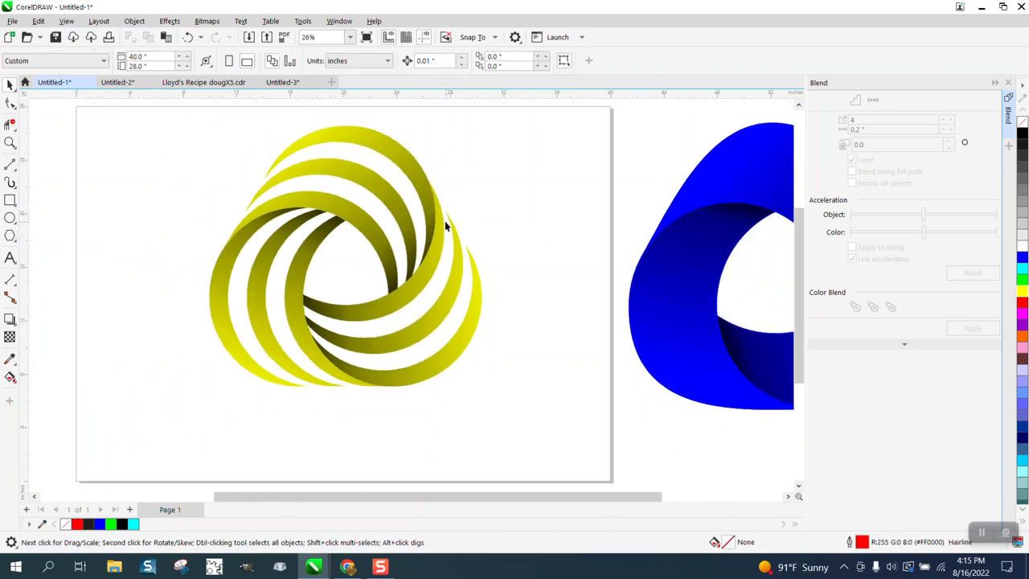
pyautogui.scroll(-1, 482, 304)
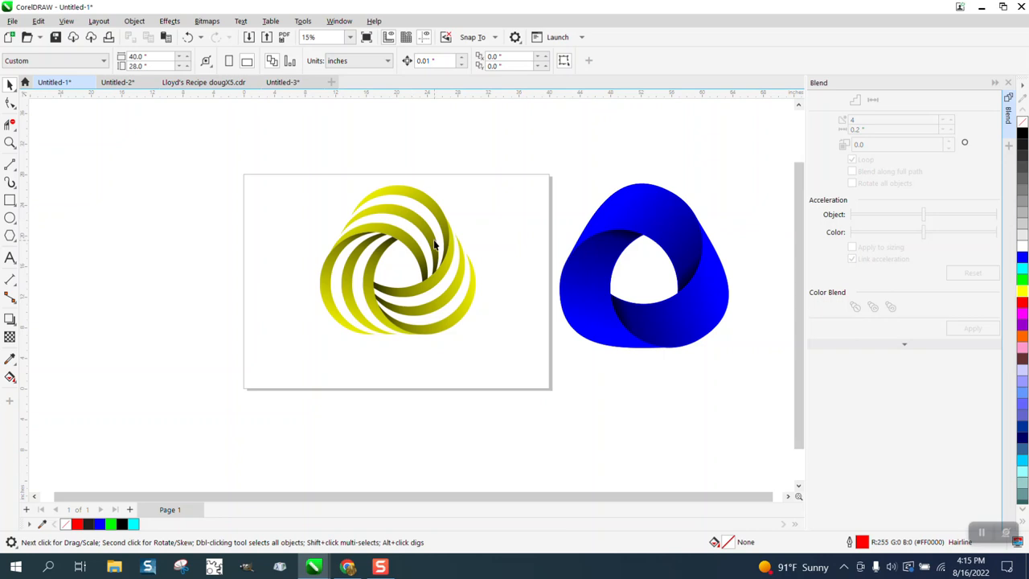
# Step: Change the black end of the top stripe group's gradient to red
pyautogui.click(9, 377)
pyautogui.click(404, 222)
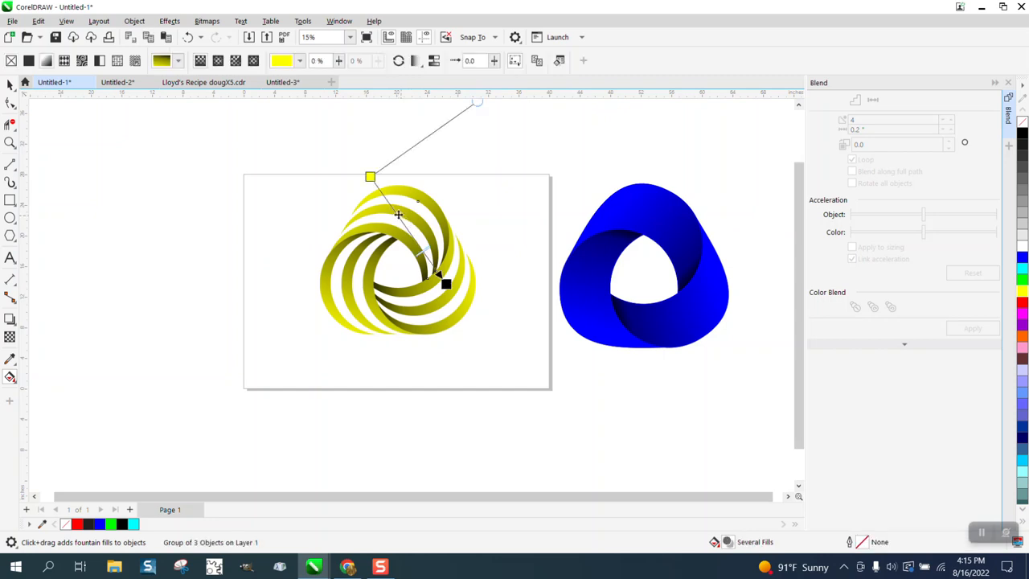
pyautogui.moveTo(976, 305); pyautogui.dragTo(447, 283)
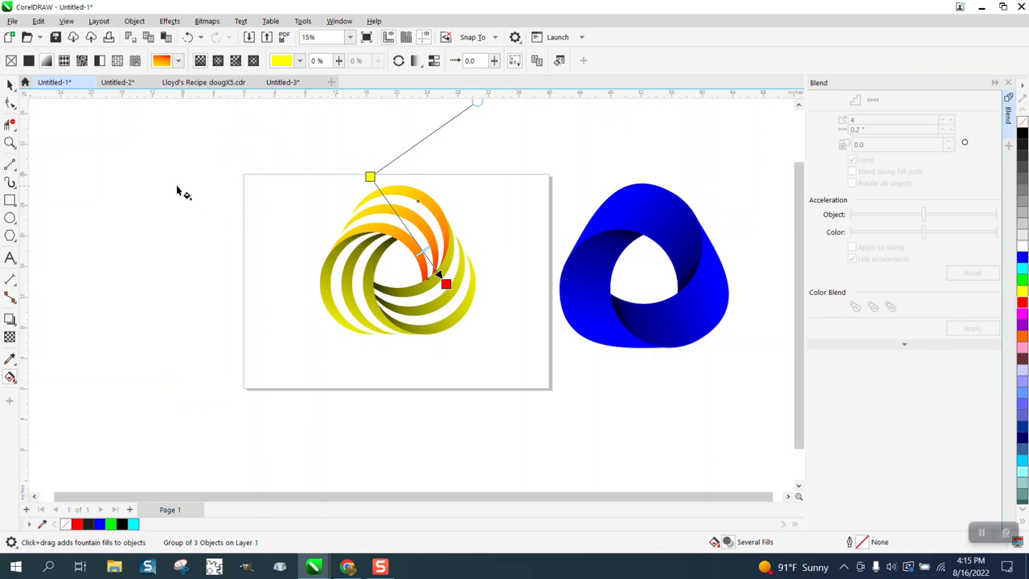
pyautogui.click(10, 85)
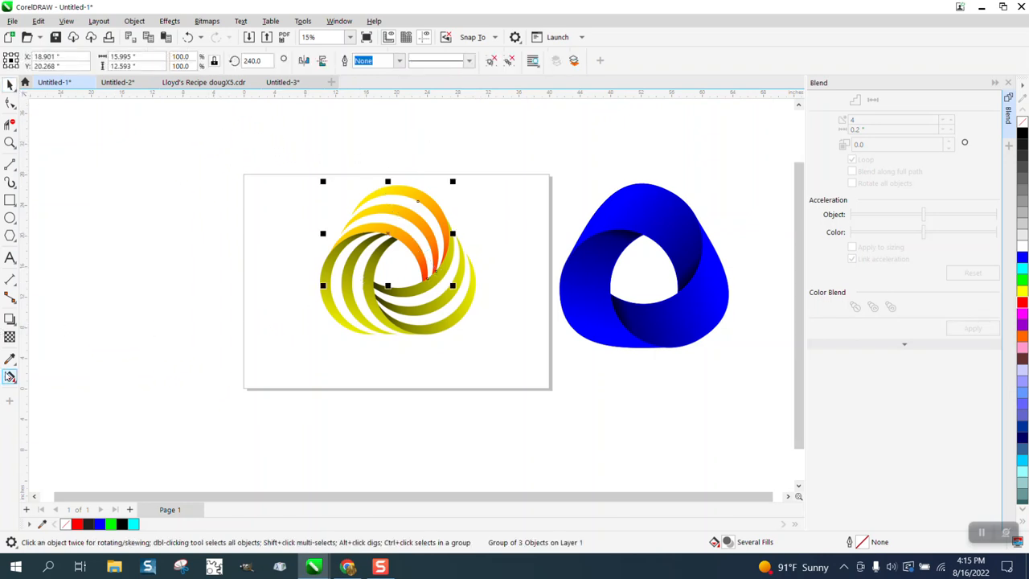
# Step: Change the black end of the left stripe group's gradient to red
pyautogui.click(10, 377)
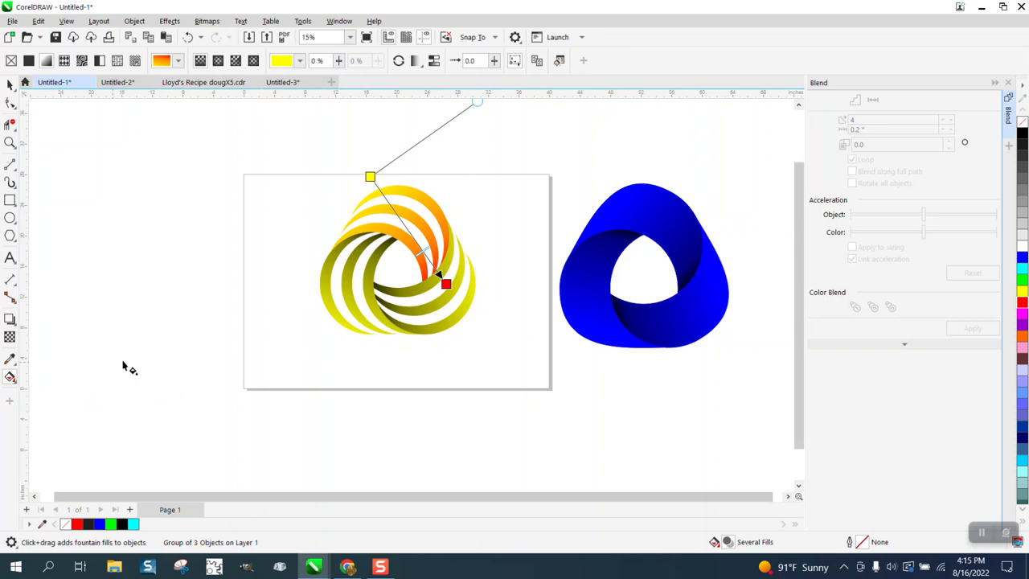
pyautogui.click(345, 328)
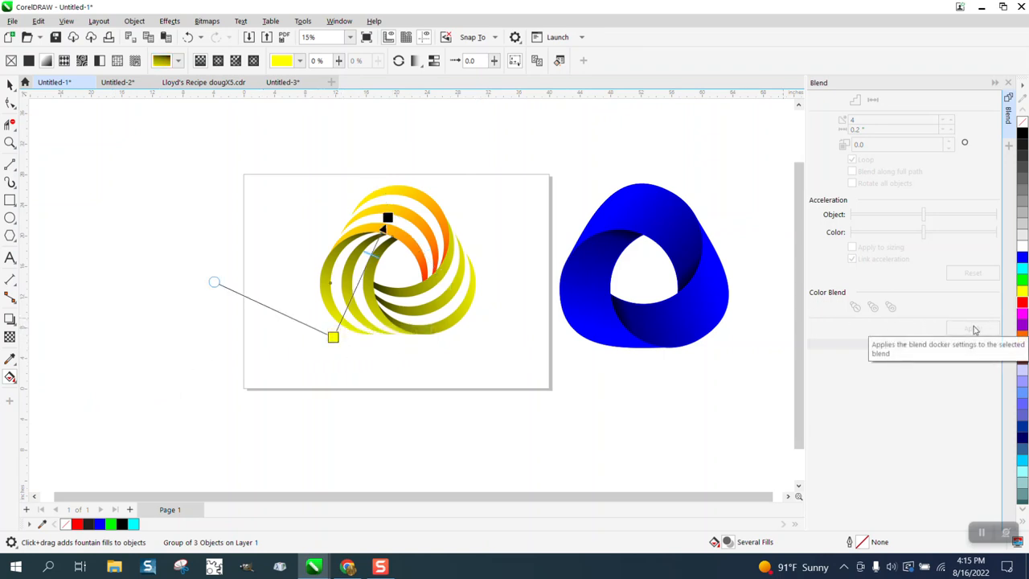
pyautogui.moveTo(950, 303); pyautogui.dragTo(388, 217)
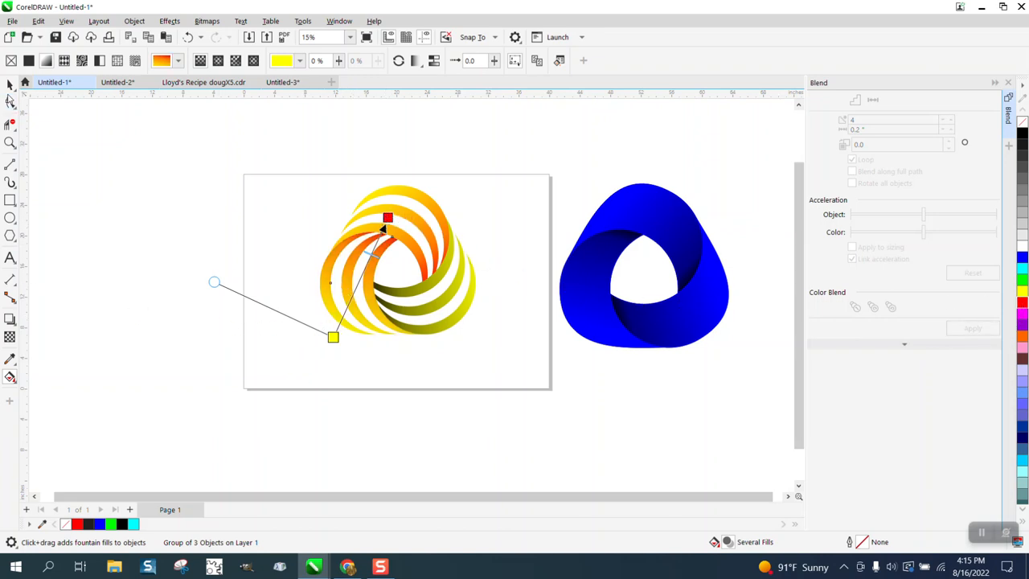
# Step: Change the black end of the lower-right stripe group's gradient to red and deselect the group
pyautogui.click(10, 84)
pyautogui.click(455, 292)
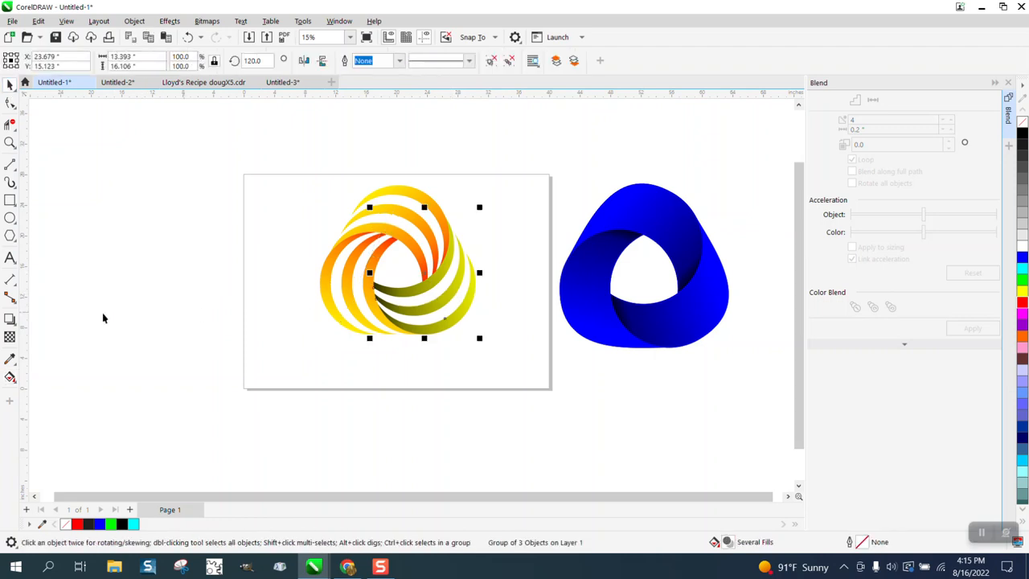
pyautogui.click(10, 376)
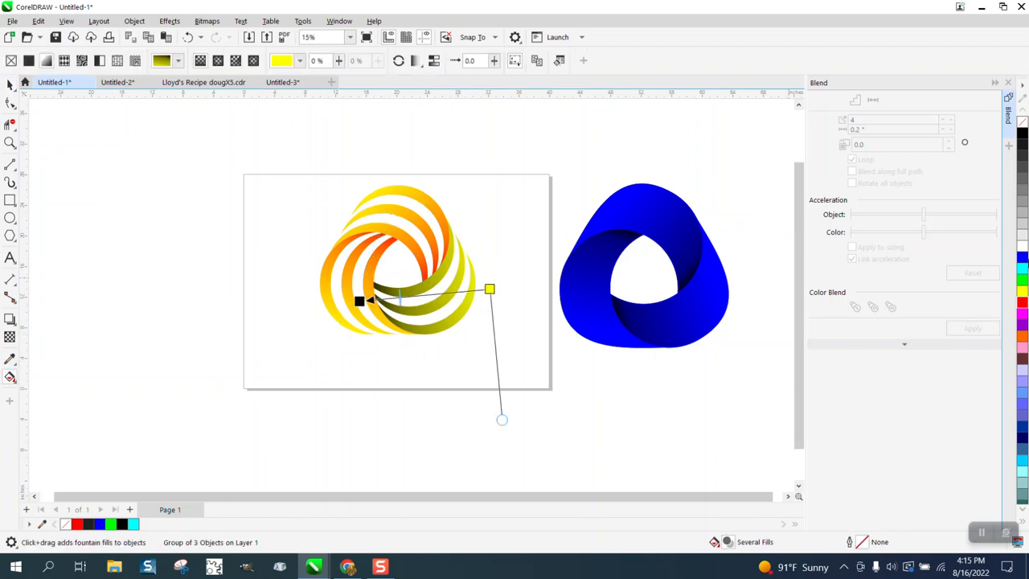
pyautogui.moveTo(1022, 304); pyautogui.dragTo(359, 301)
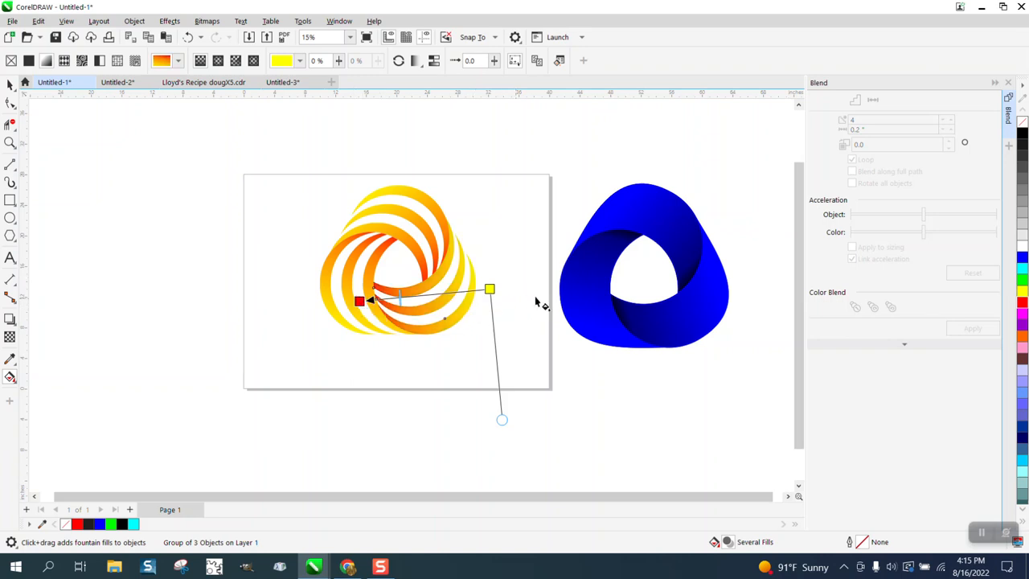
pyautogui.click(10, 84)
pyautogui.click(357, 195)
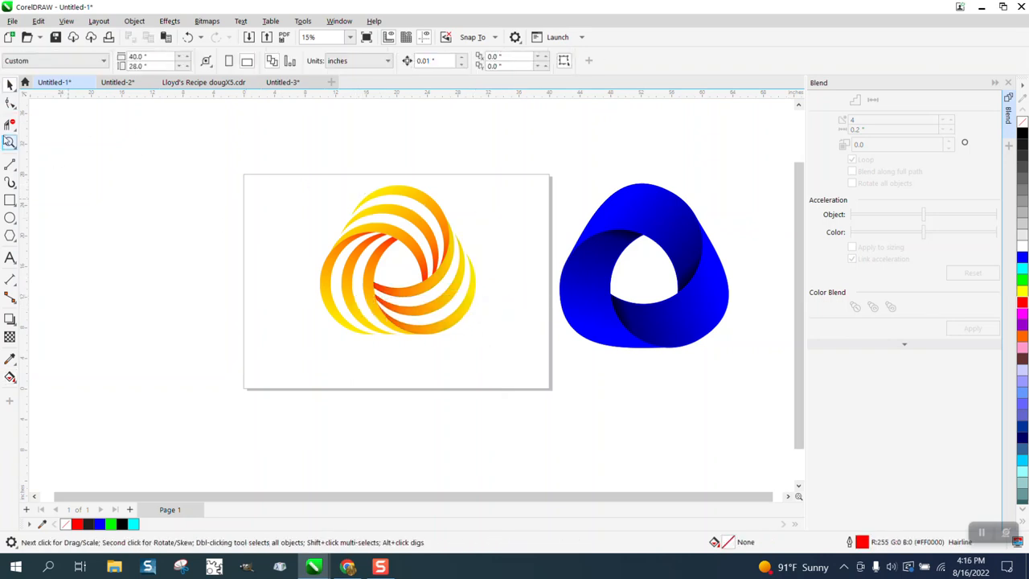
# Step: Examine the yellow-to-red striped logo up close and compare it with the solid blue version
pyautogui.click(10, 142)
pyautogui.moveTo(303, 180); pyautogui.dragTo(529, 354)
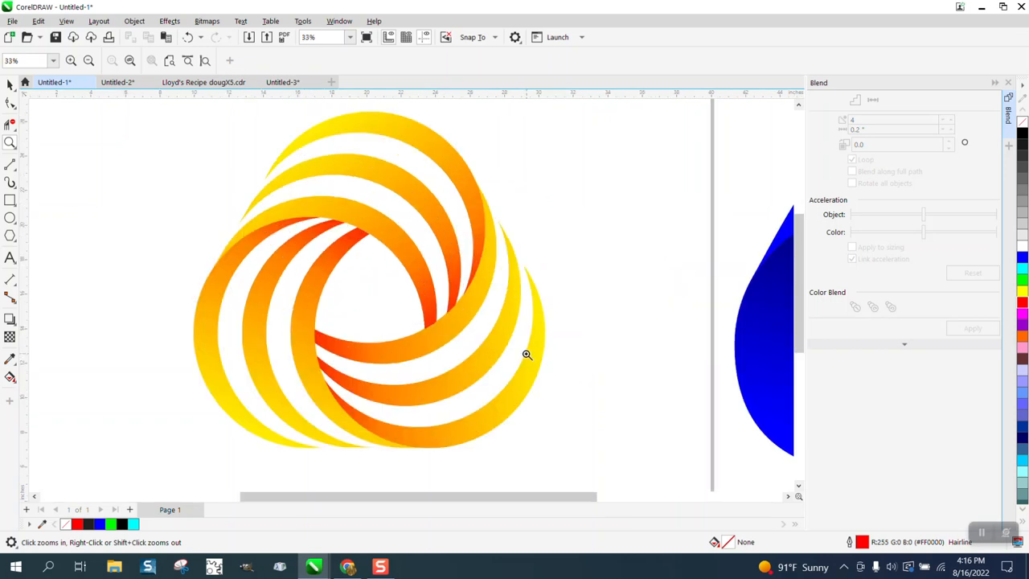
pyautogui.rightClick(429, 208)
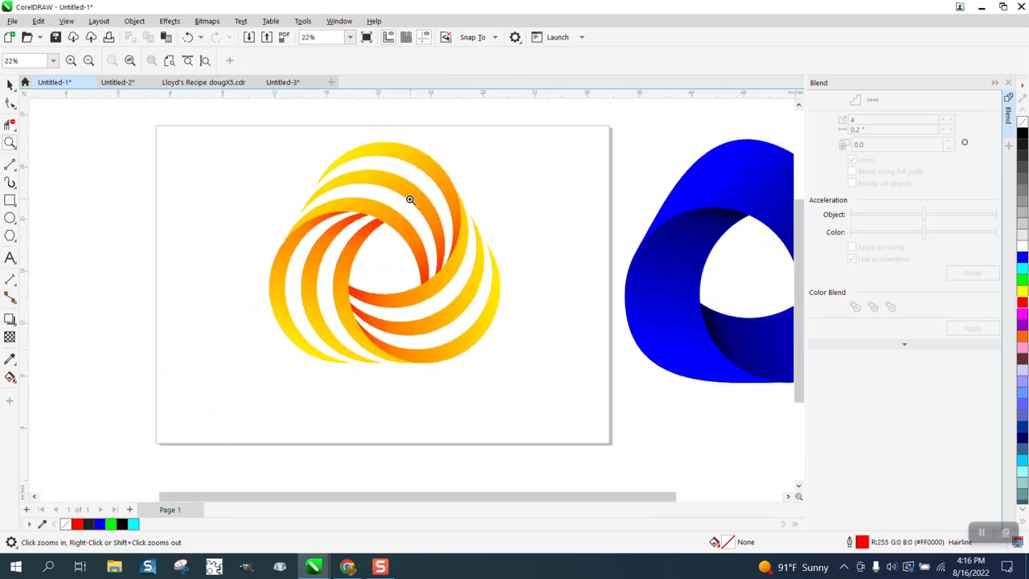
pyautogui.moveTo(287, 169); pyautogui.dragTo(409, 236)
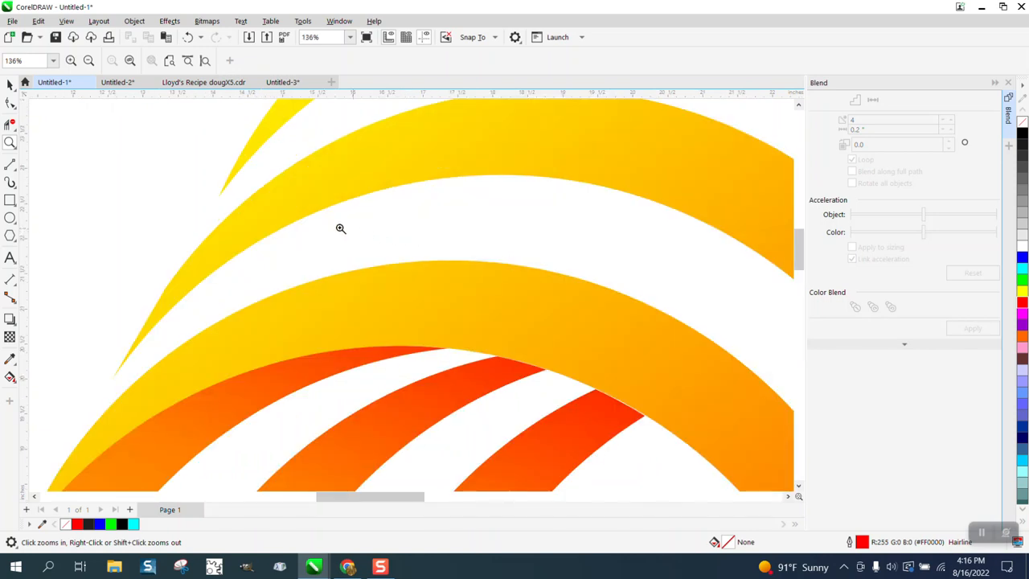
pyautogui.scroll(-3, 291, 226)
pyautogui.scroll(-3, 291, 225)
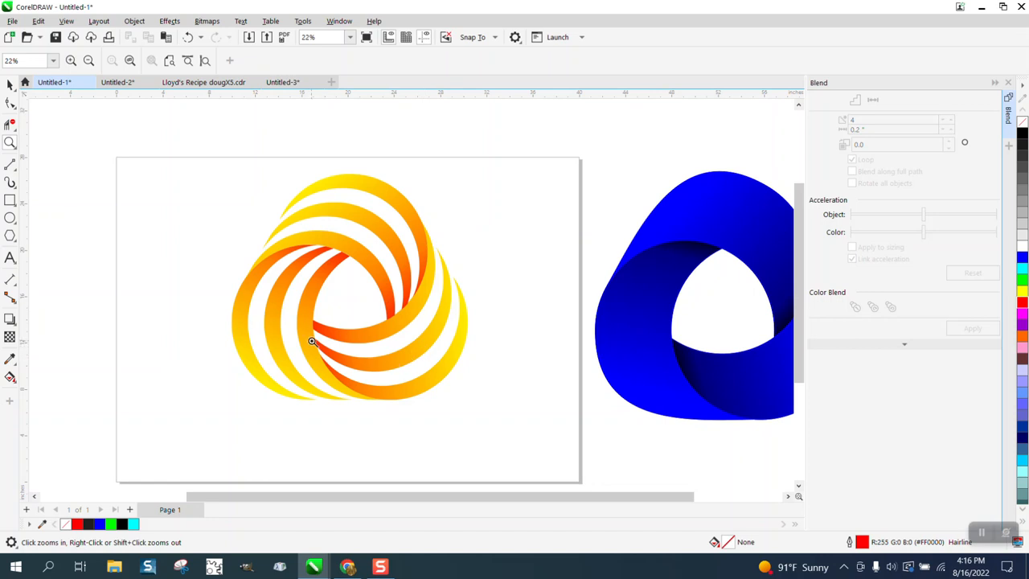
pyautogui.scroll(-1, 436, 250)
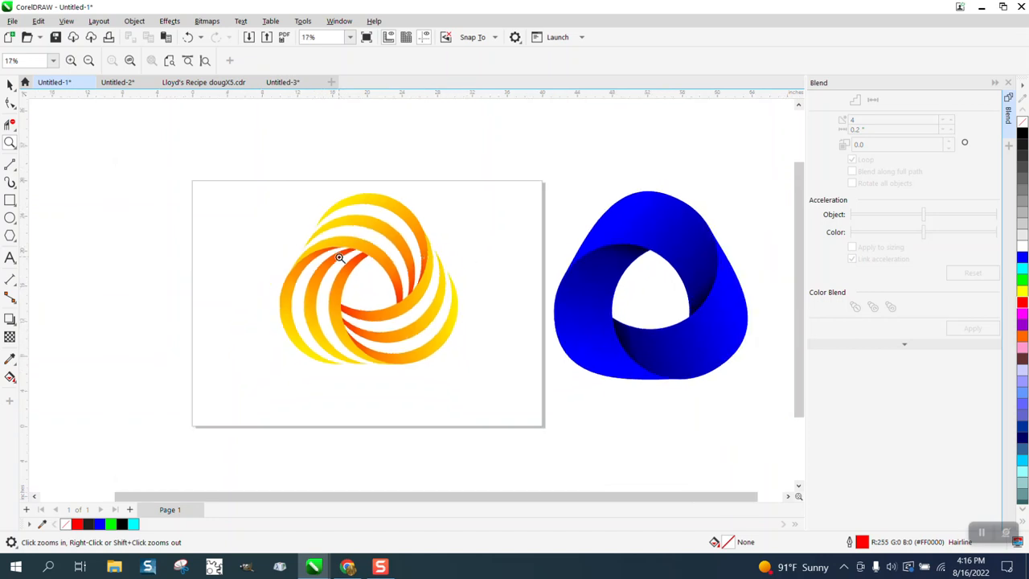
pyautogui.moveTo(571, 199); pyautogui.dragTo(788, 363)
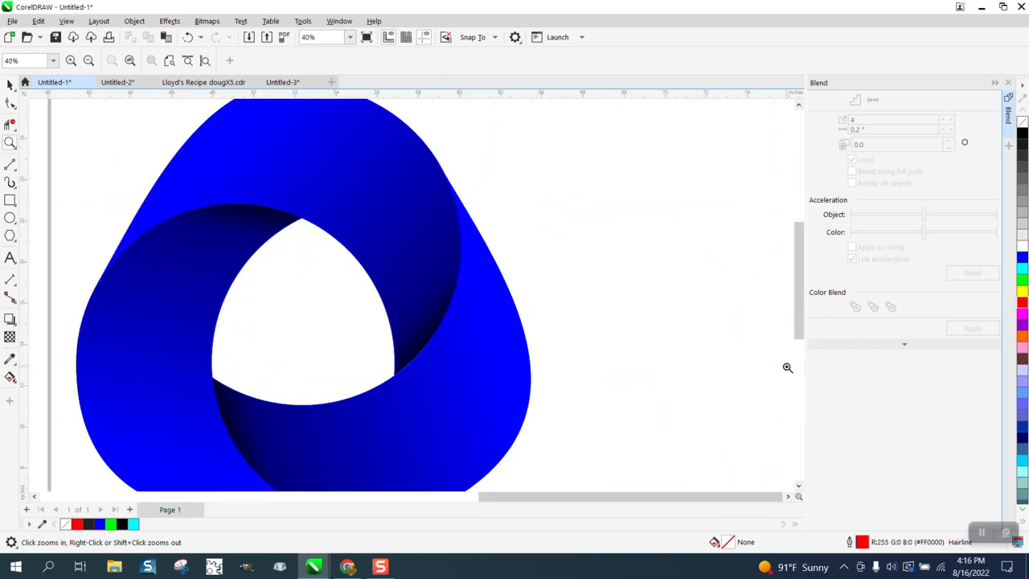
pyautogui.scroll(-4, 363, 271)
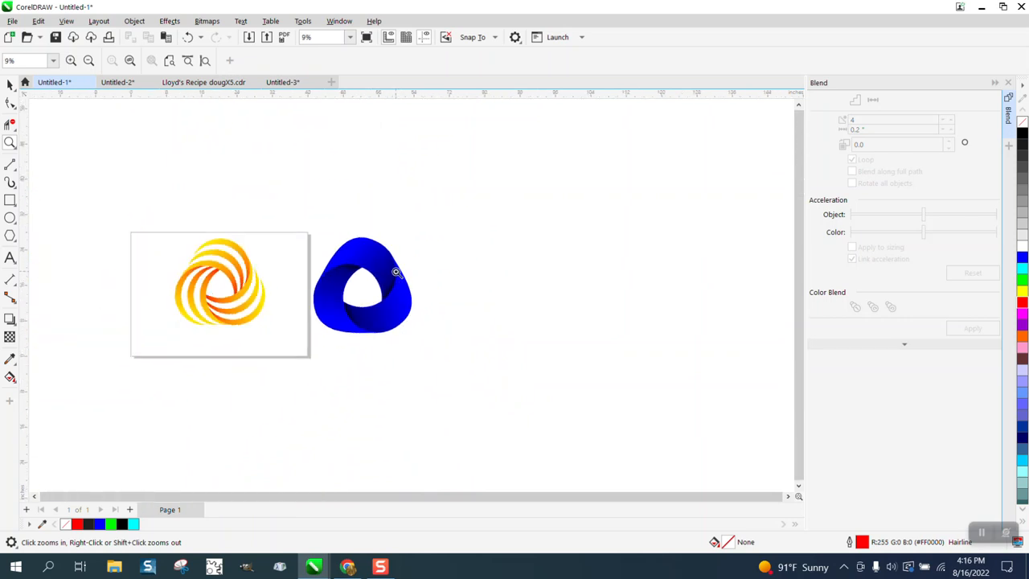
pyautogui.moveTo(190, 234); pyautogui.dragTo(308, 328)
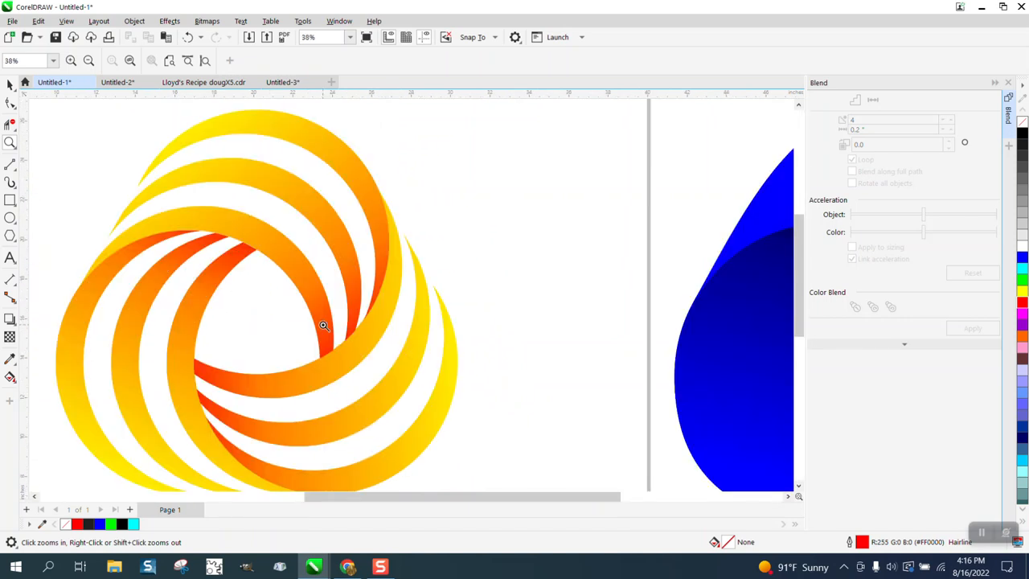